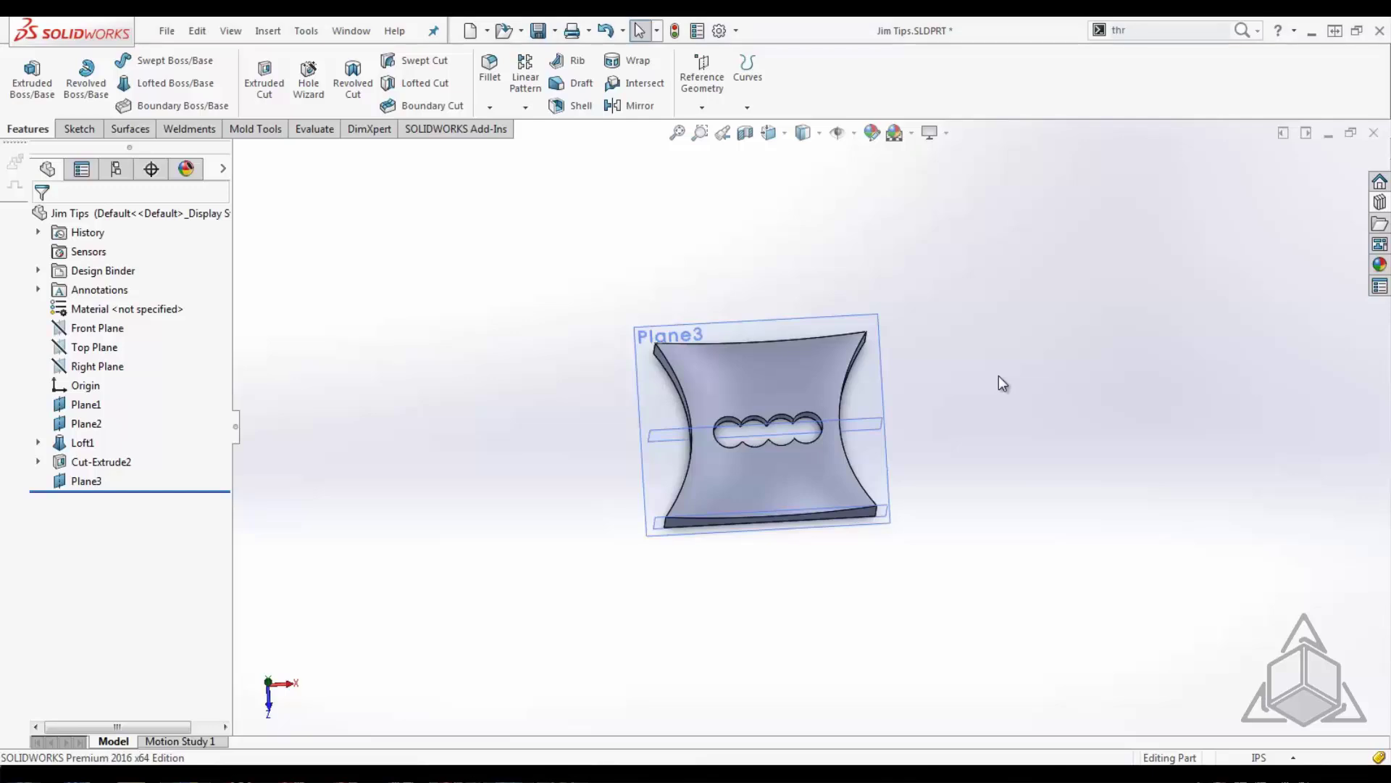
Step: Bring up the S-key shortcut toolbar of common commands a few times
key("s")
key("s")
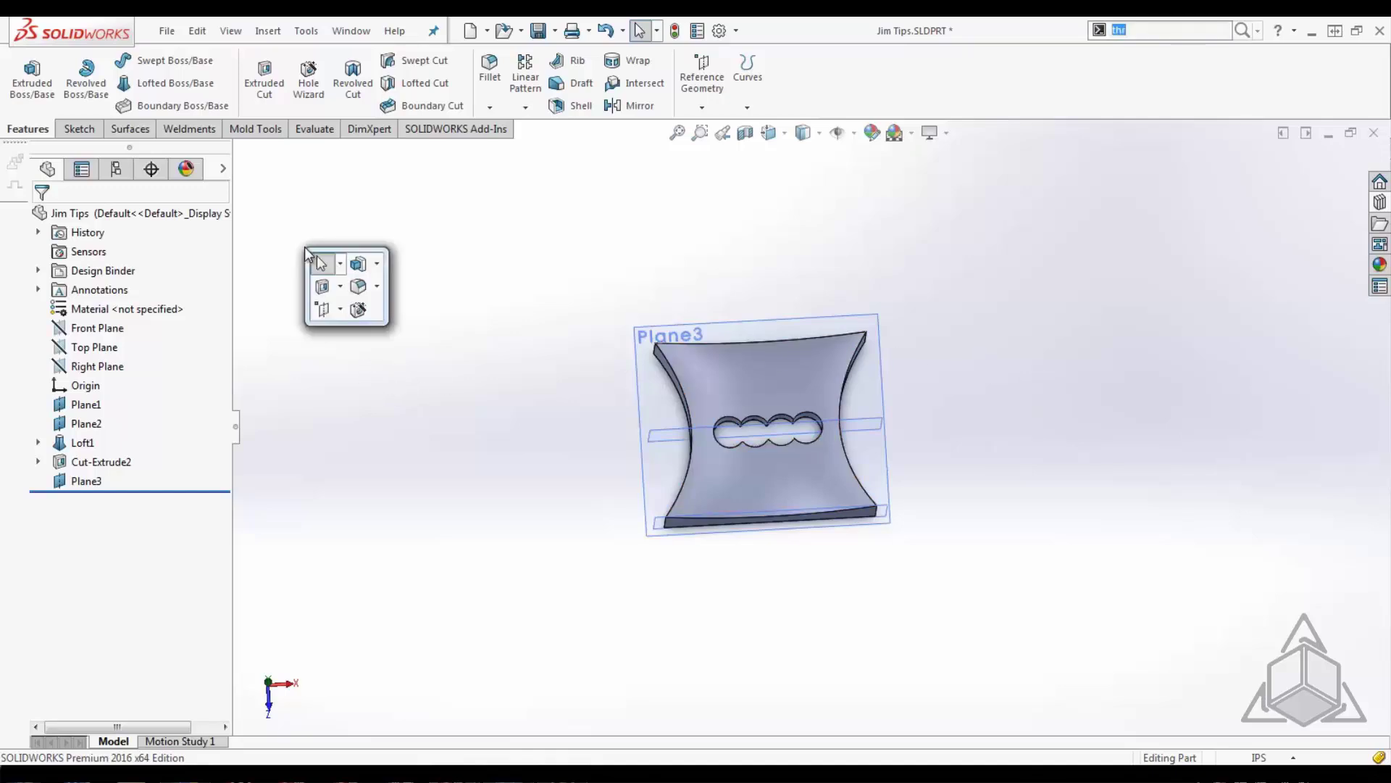
key("s")
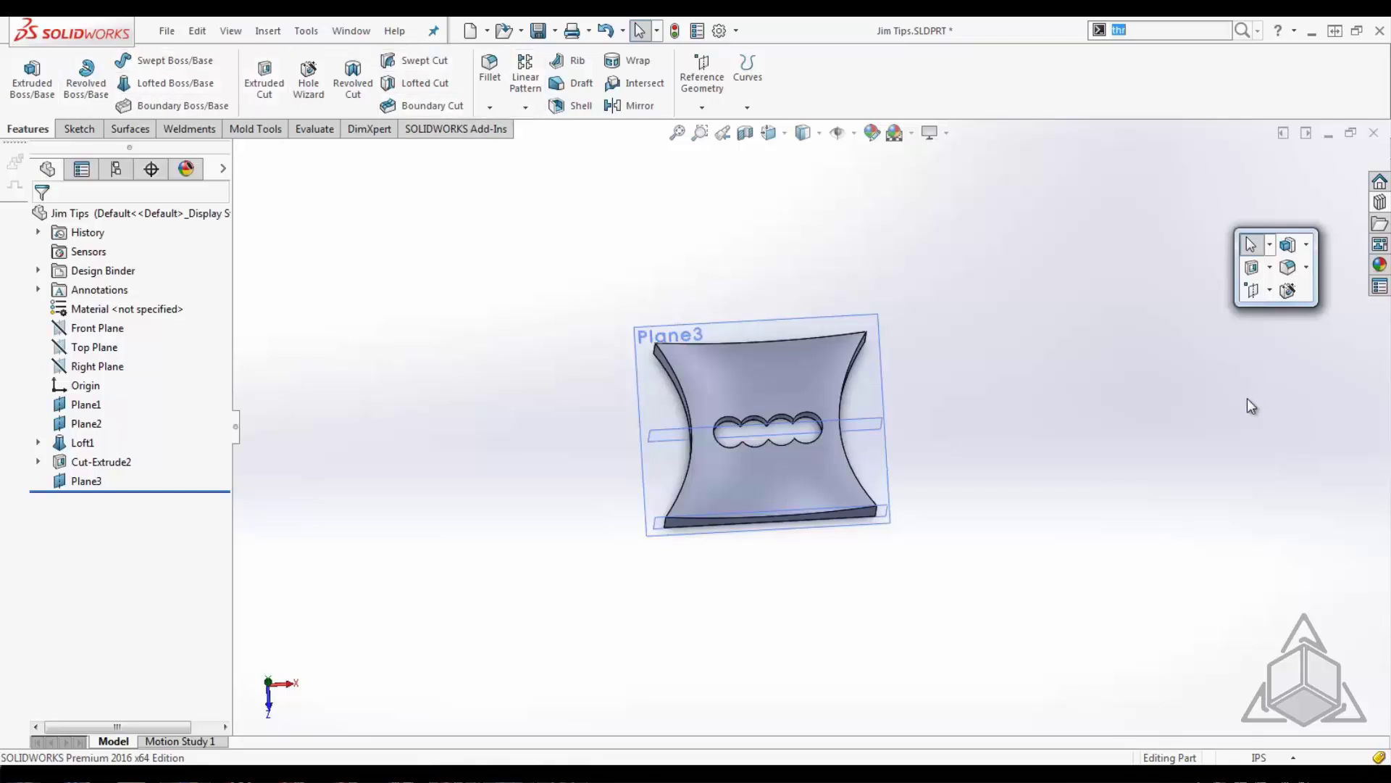
key("s")
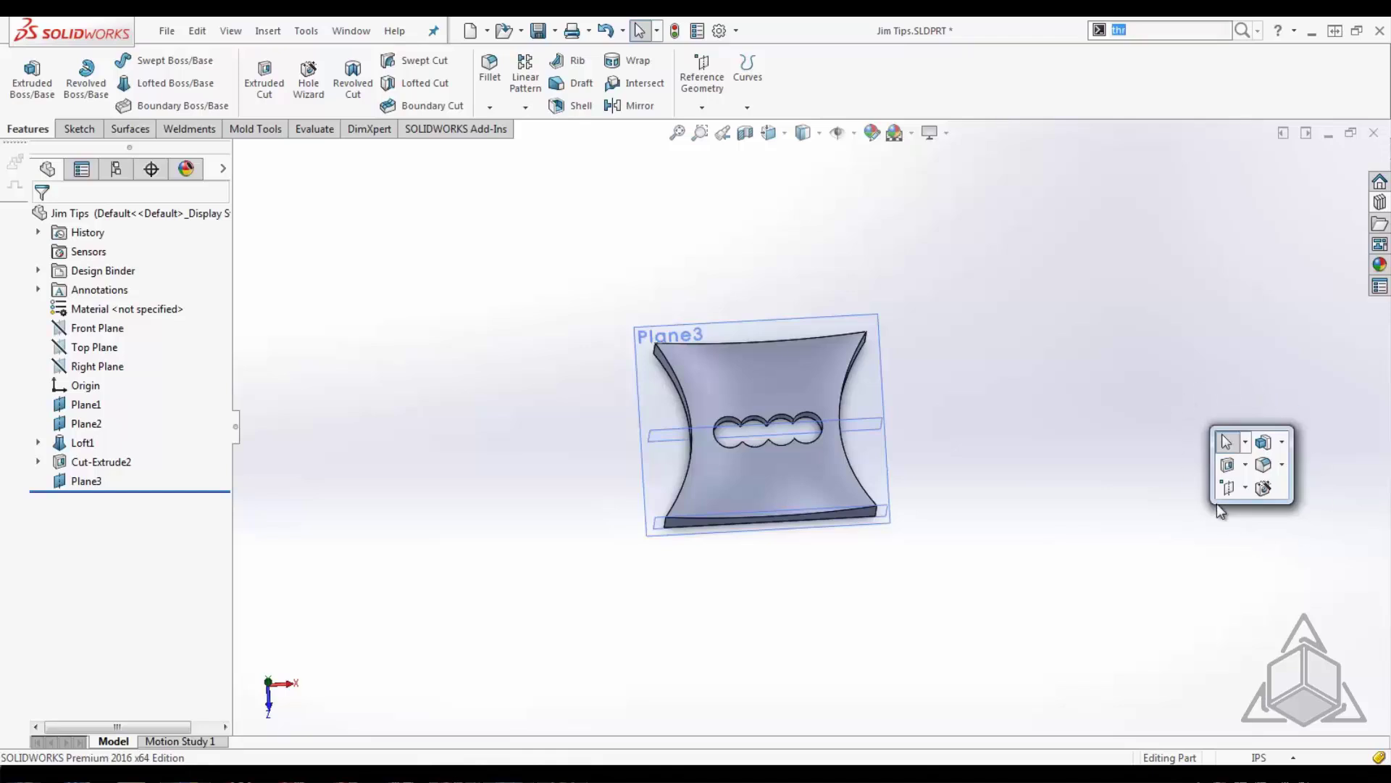
Step: Start a new sketch on Plane3 and call up Customize from its sketch shortcut bar
right_click(875, 333)
left_click(903, 301)
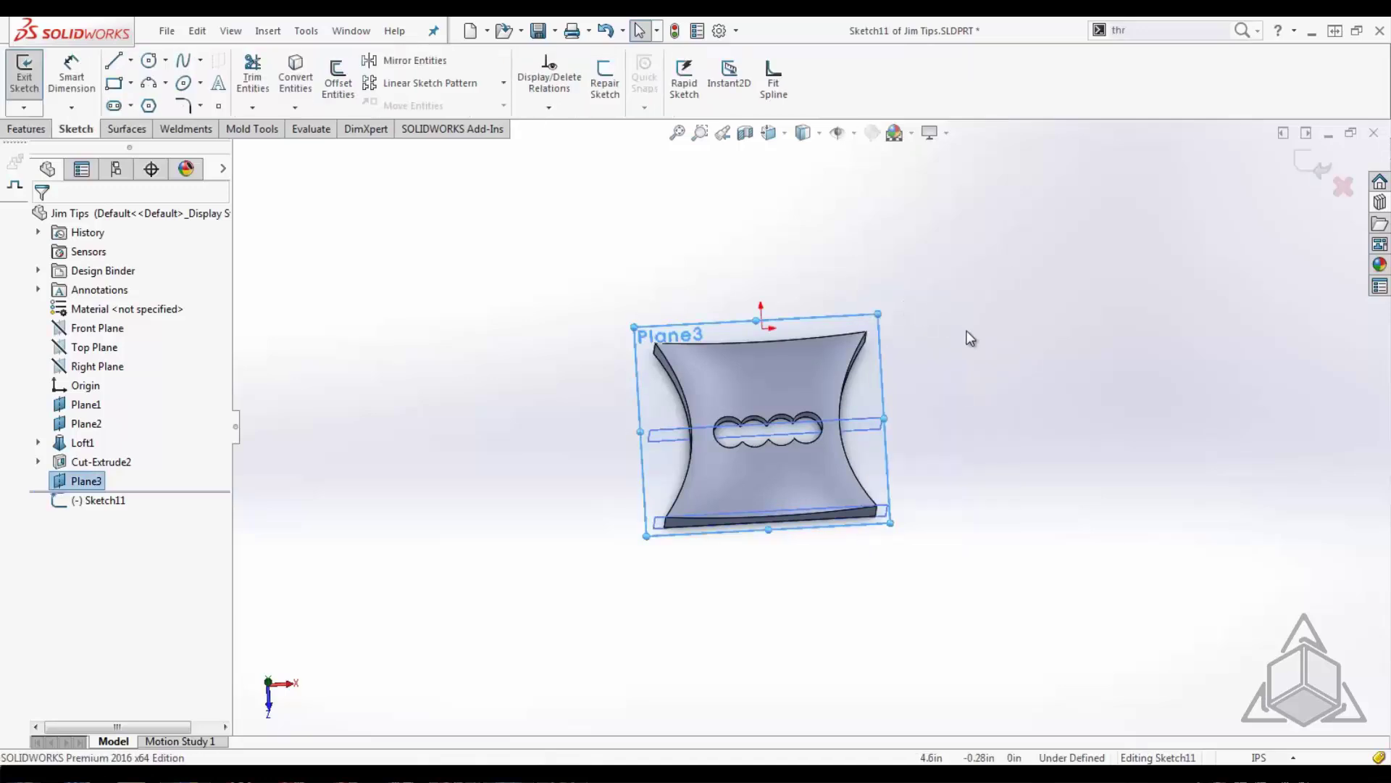
key("s")
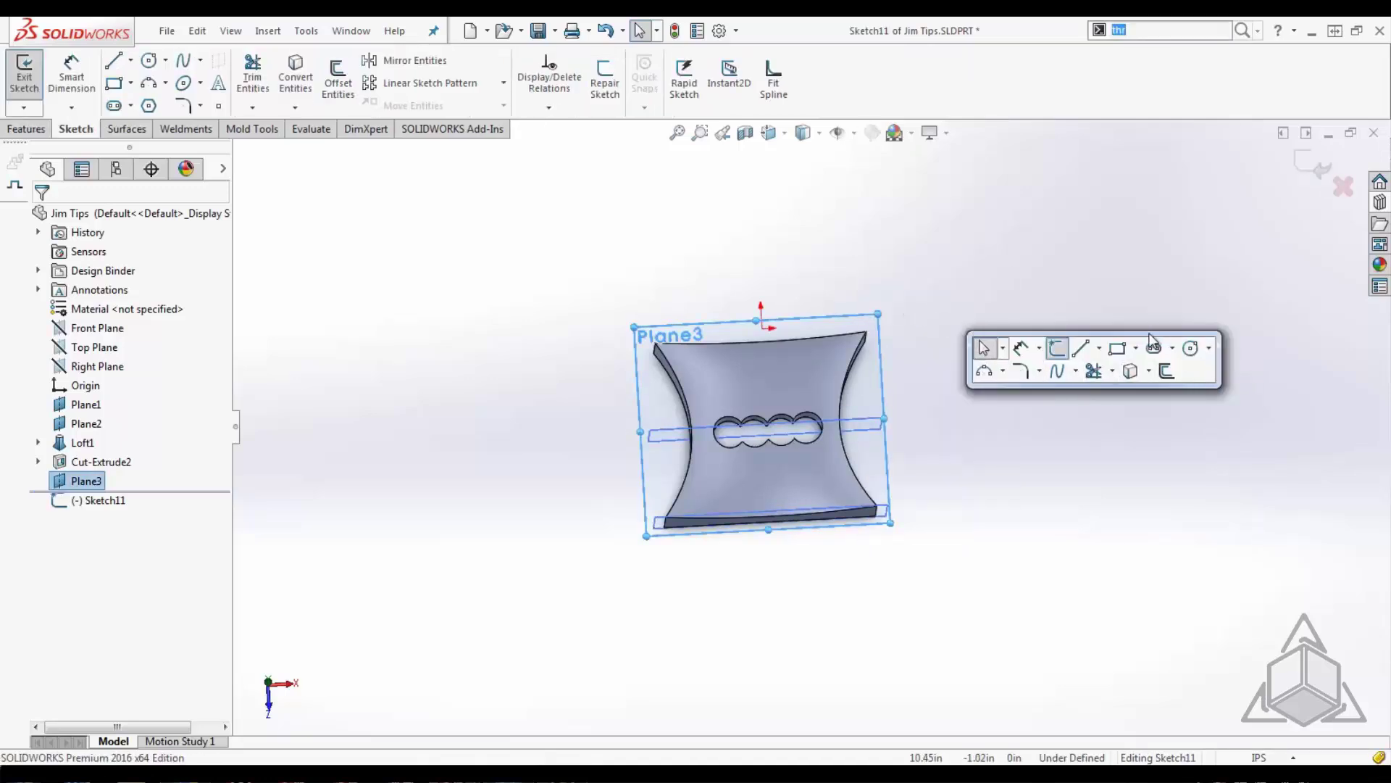
right_click(1193, 369)
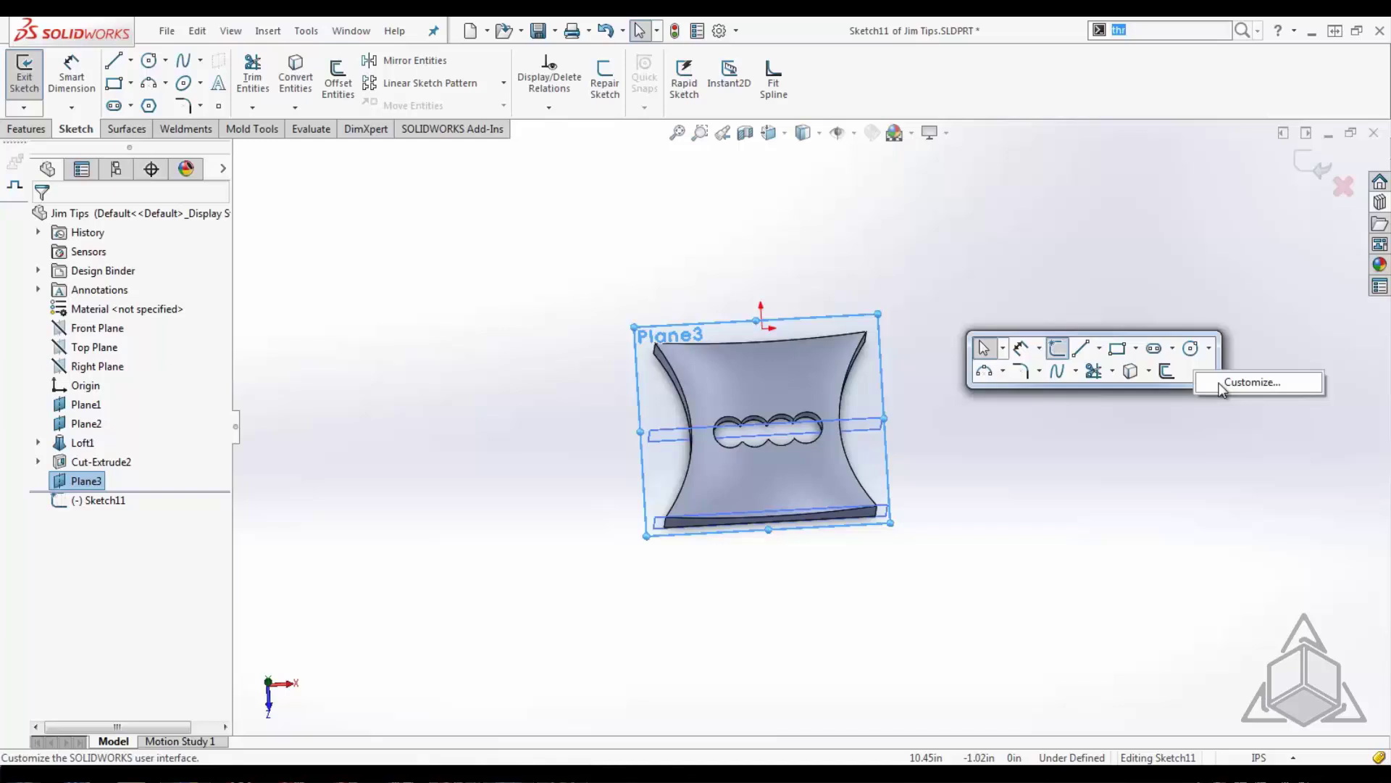
Step: Add the Features flyout from Flyout Toolbars to the Sketch Shortcuts bar, reshaped into four rows
left_click(1231, 383)
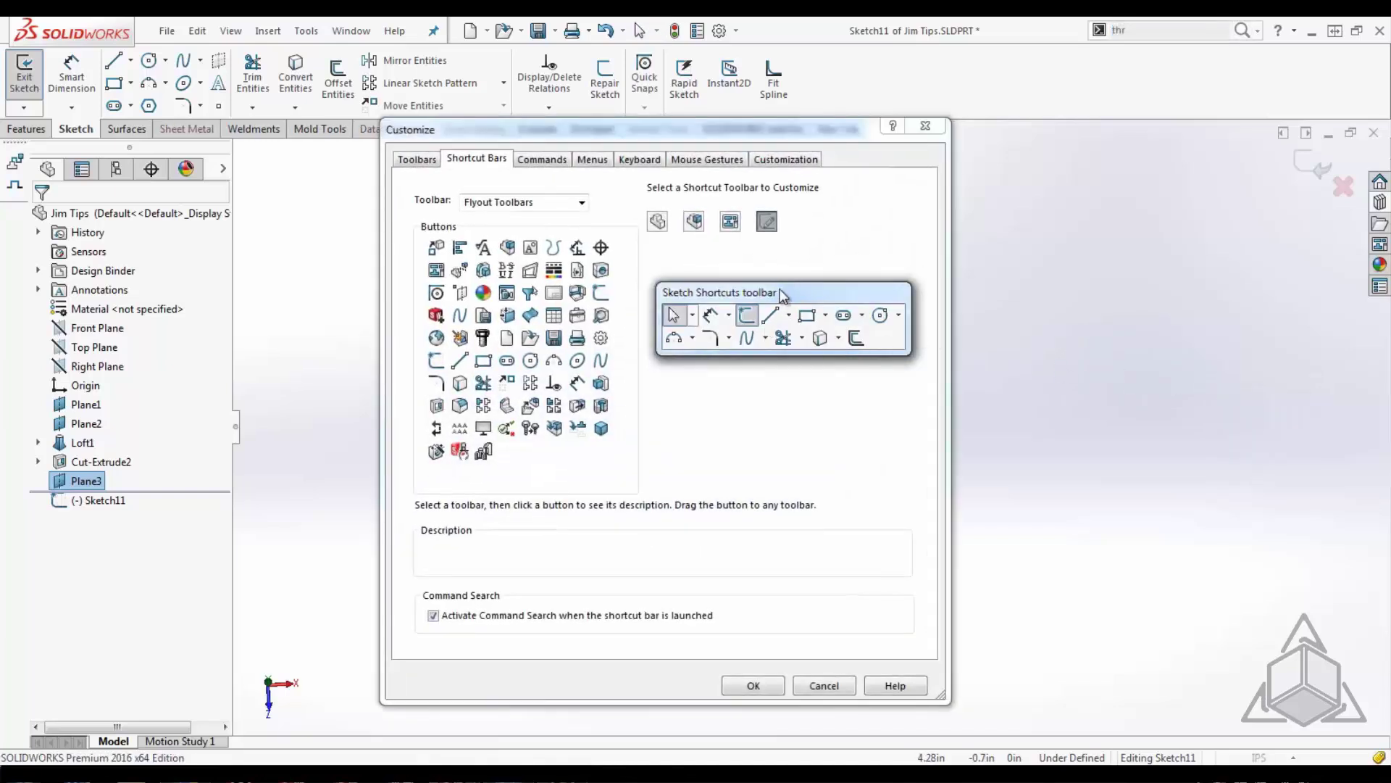
left_click_drag(781, 293, 1112, 302)
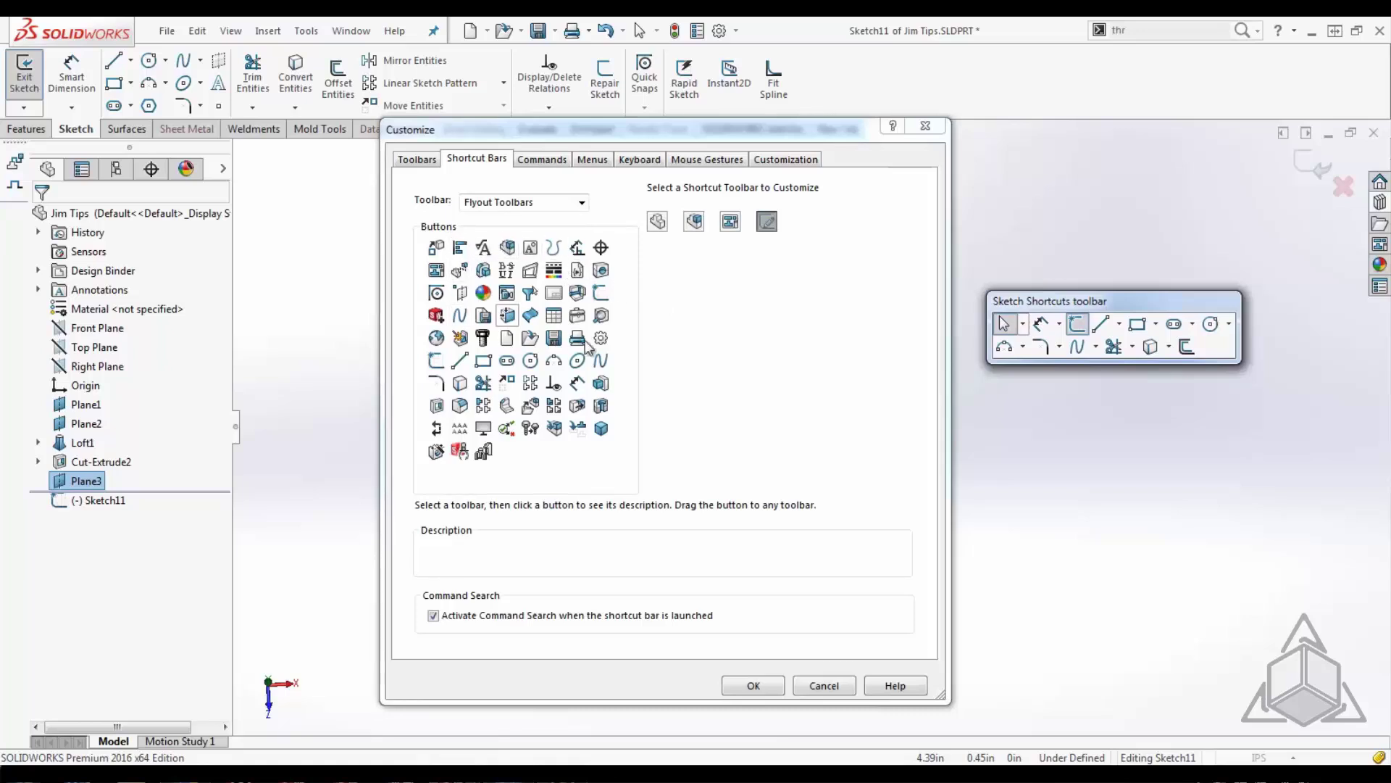
left_click(581, 202)
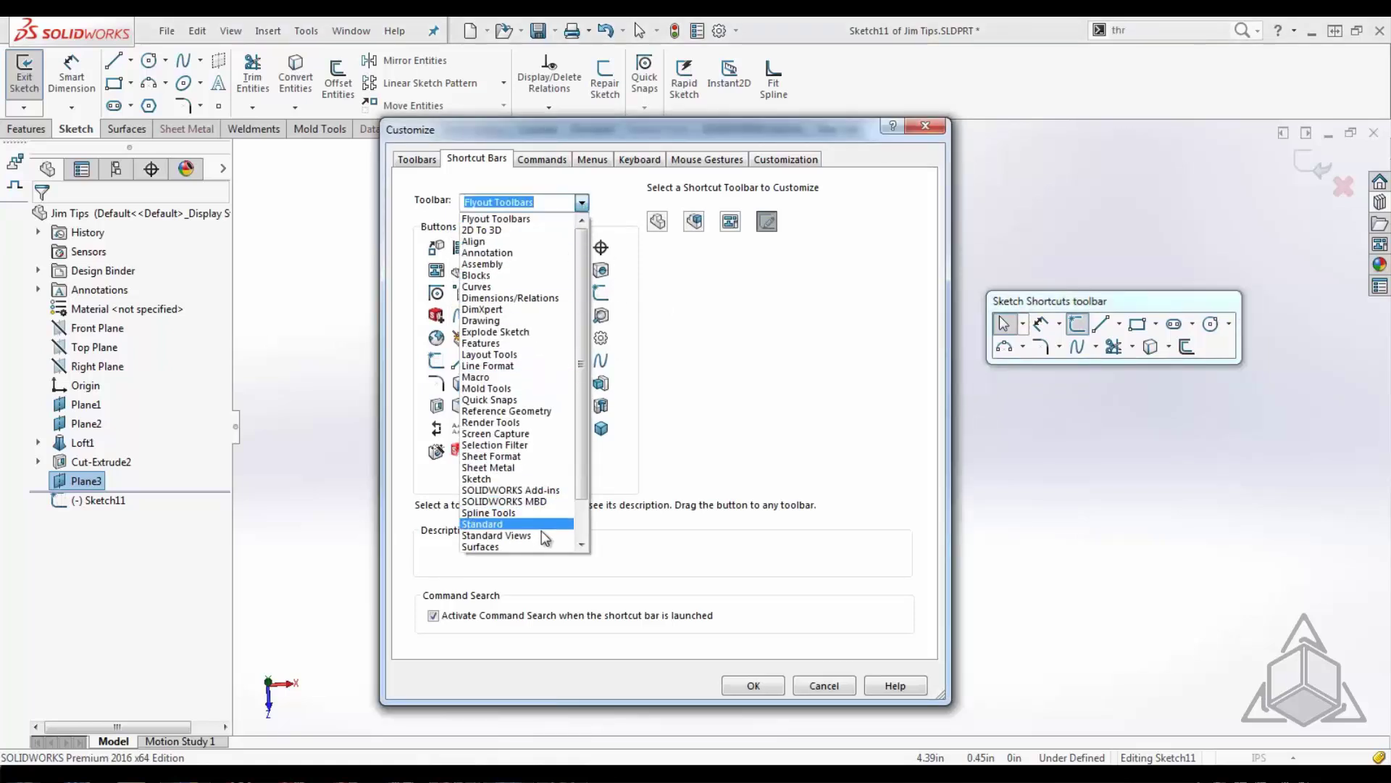
left_click(543, 218)
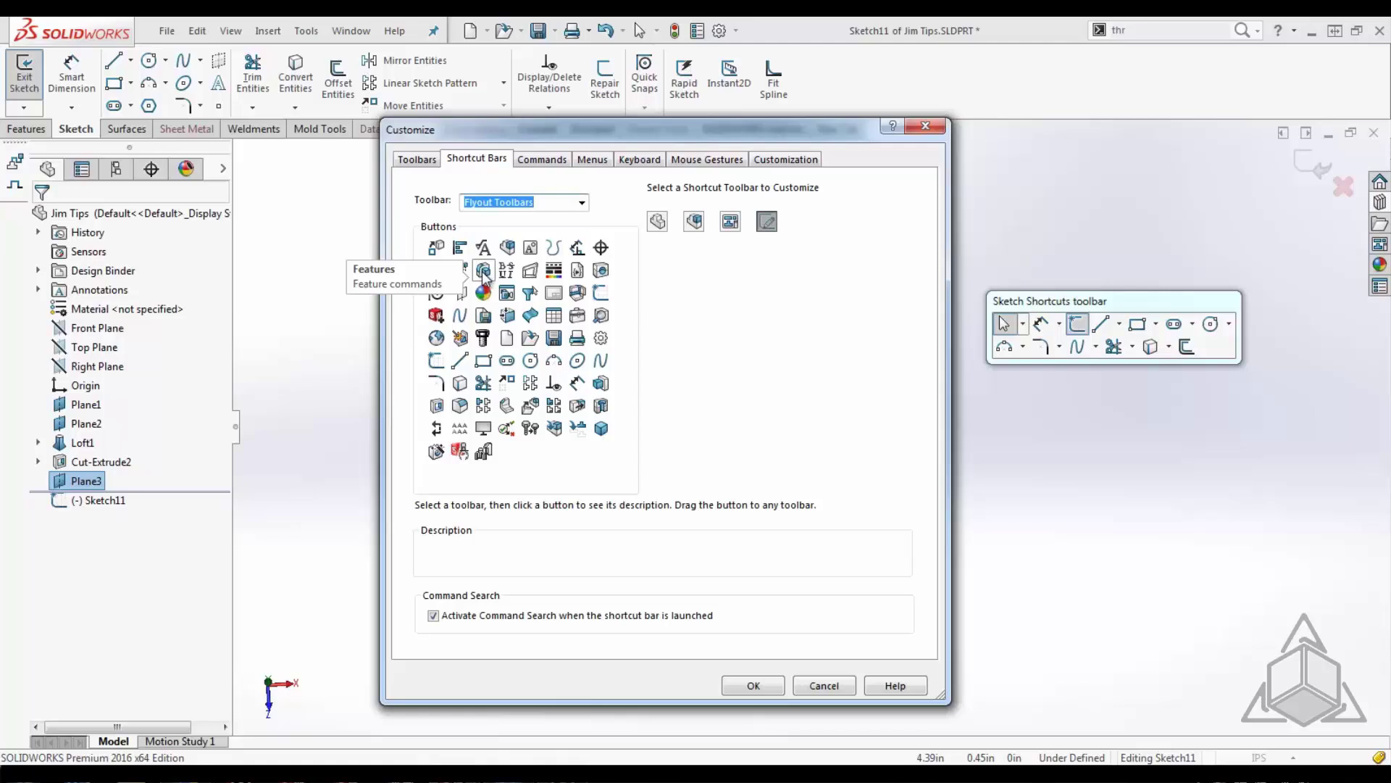
mouse_move(484, 270)
left_mouse_down()
mouse_move(1118, 385)
mouse_move(1231, 365)
mouse_move(1204, 348)
left_mouse_up()
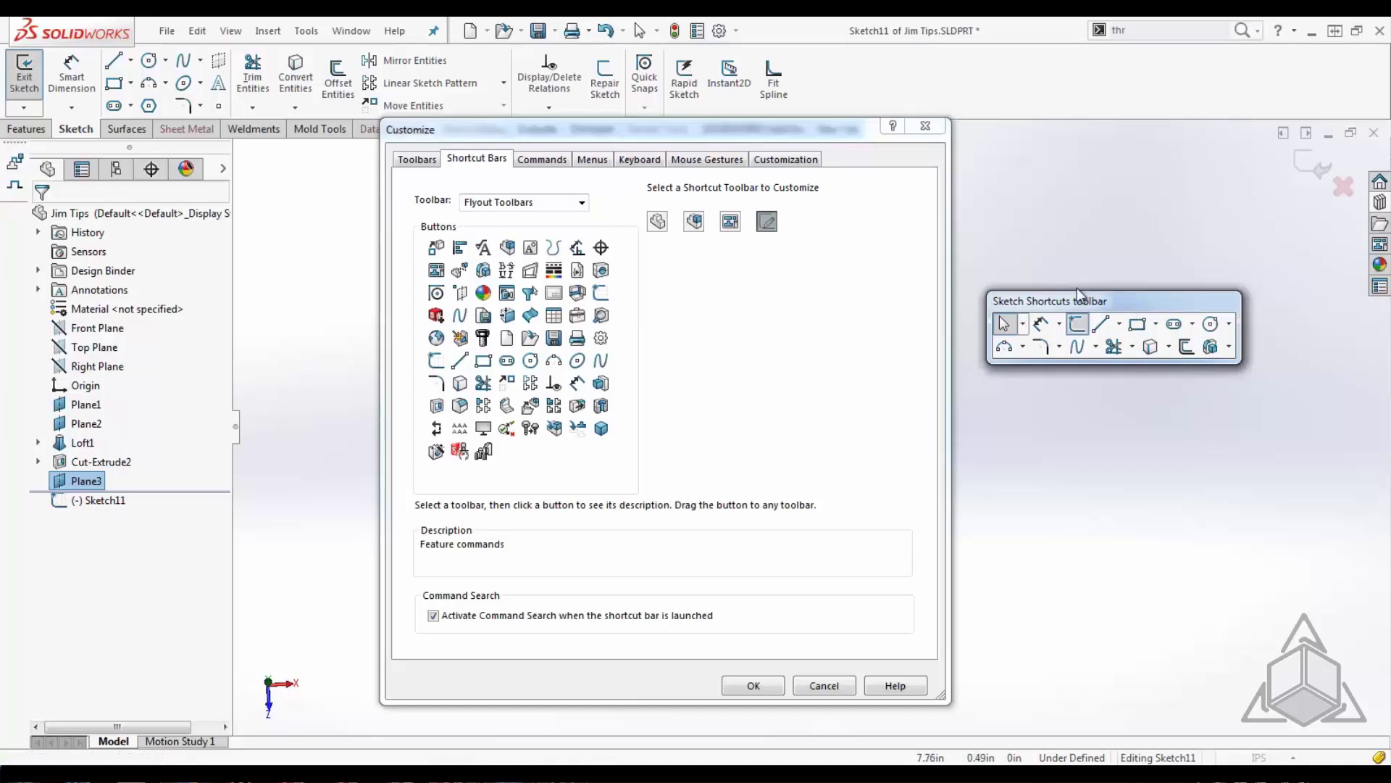
left_click_drag(1122, 364, 1112, 435)
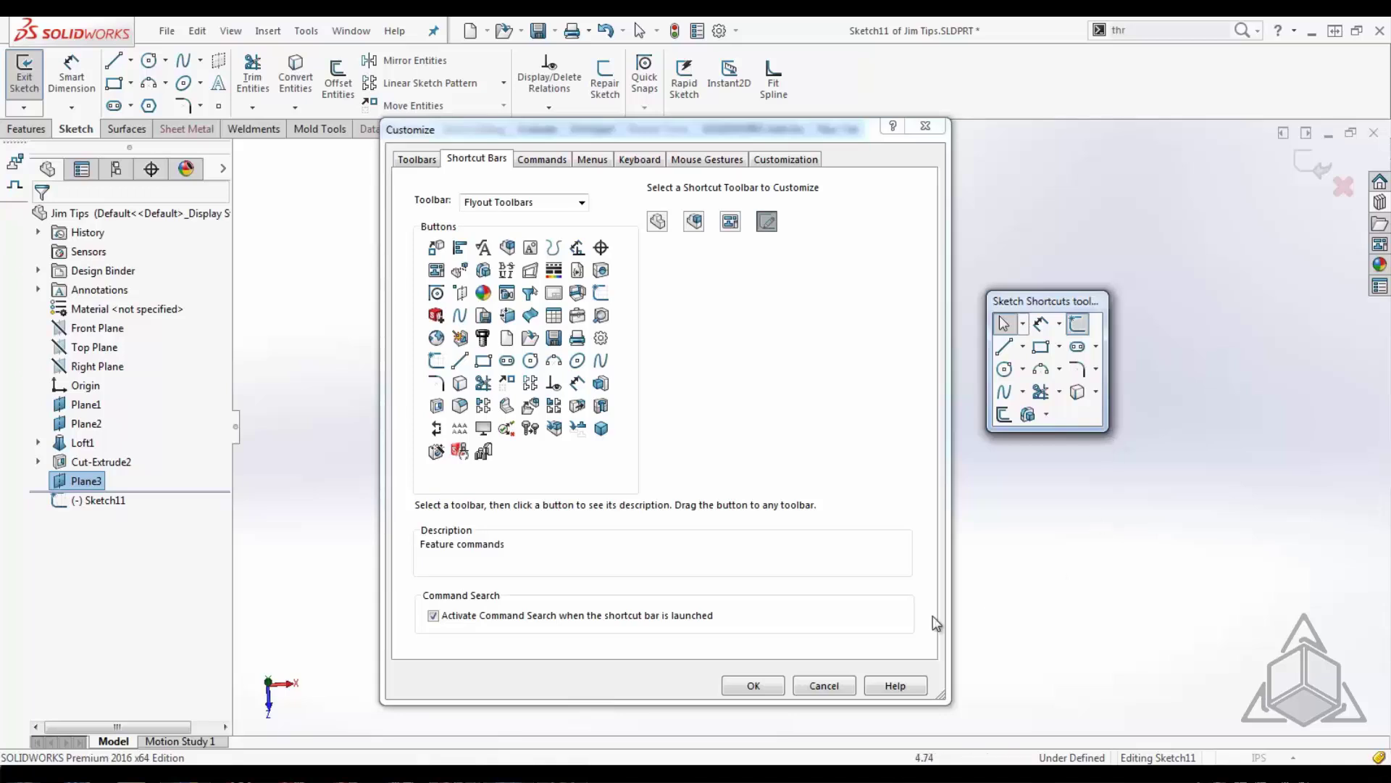
left_click(761, 687)
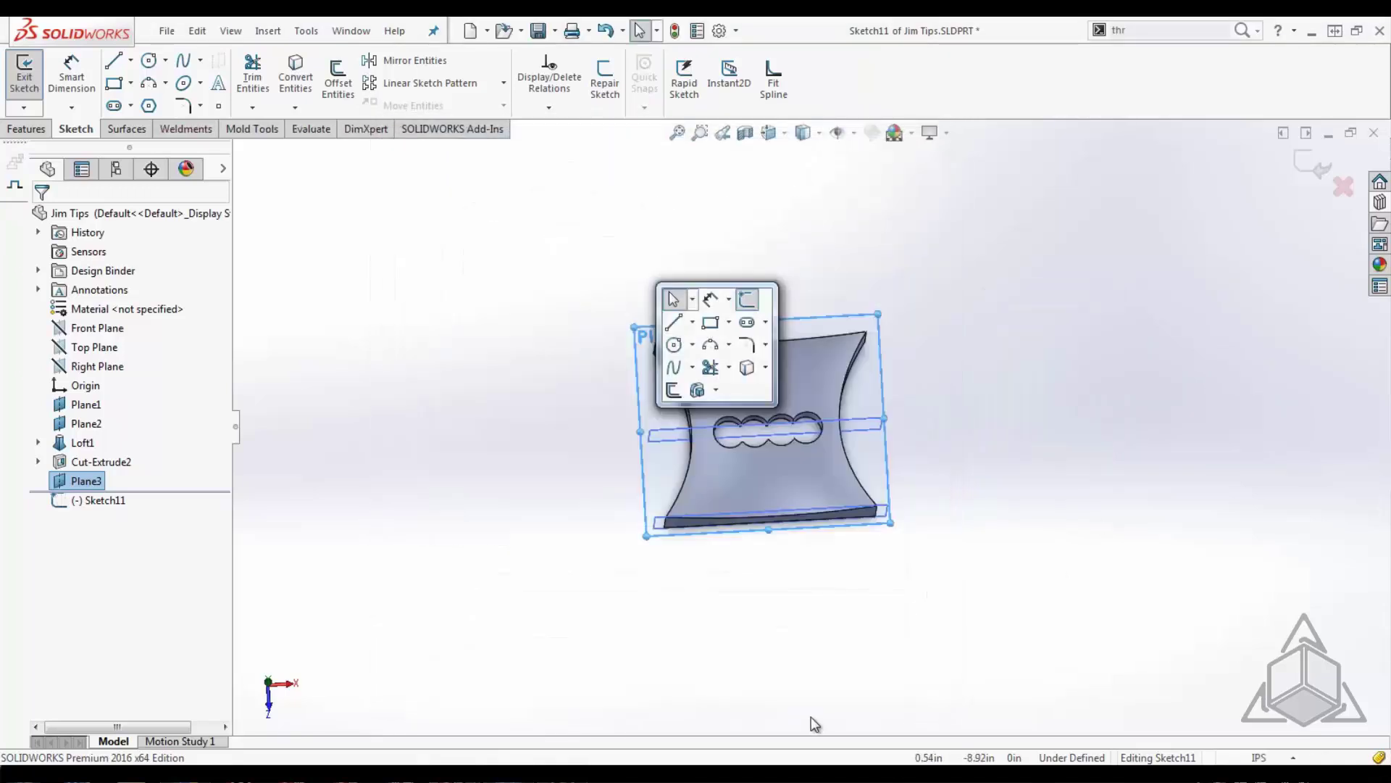
Step: Draw a circle centred on the origin
left_click(1094, 347)
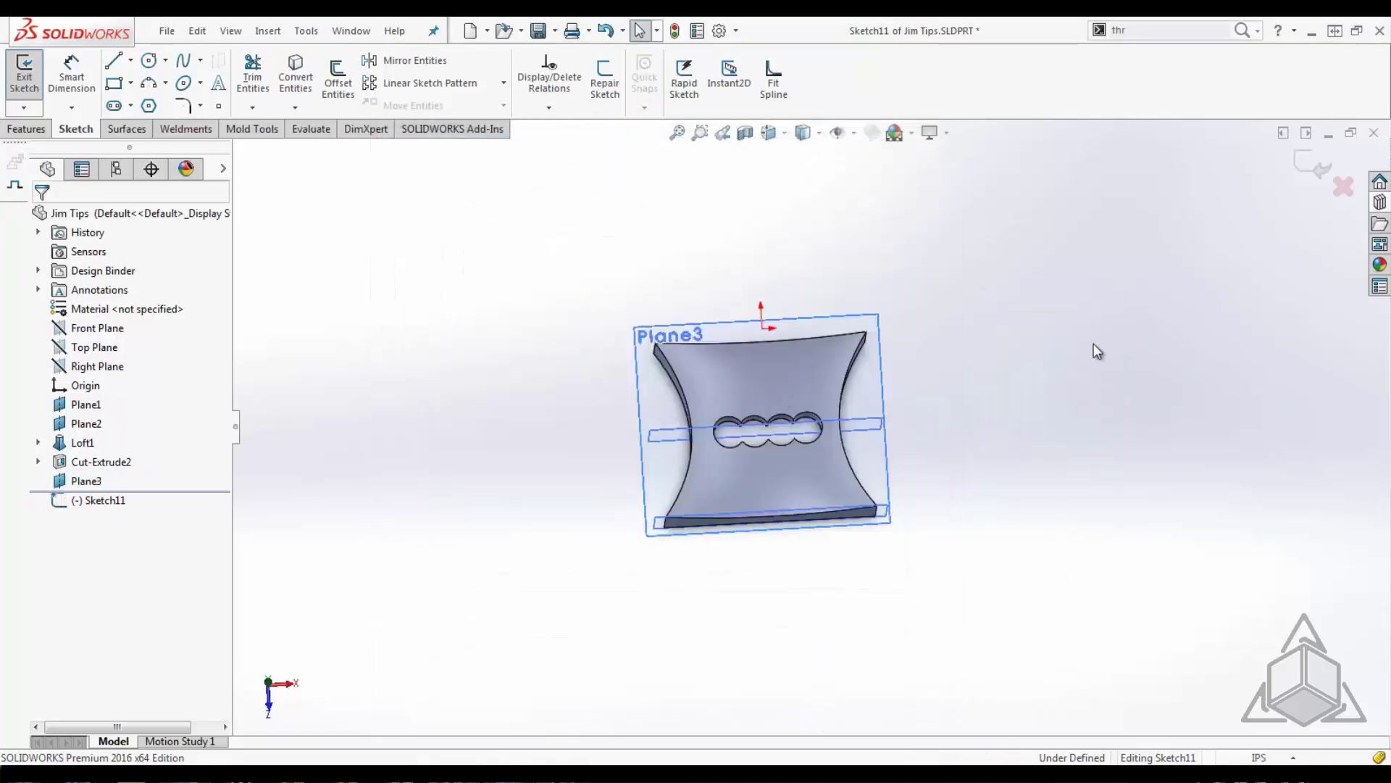
left_click(149, 60)
left_click(731, 257)
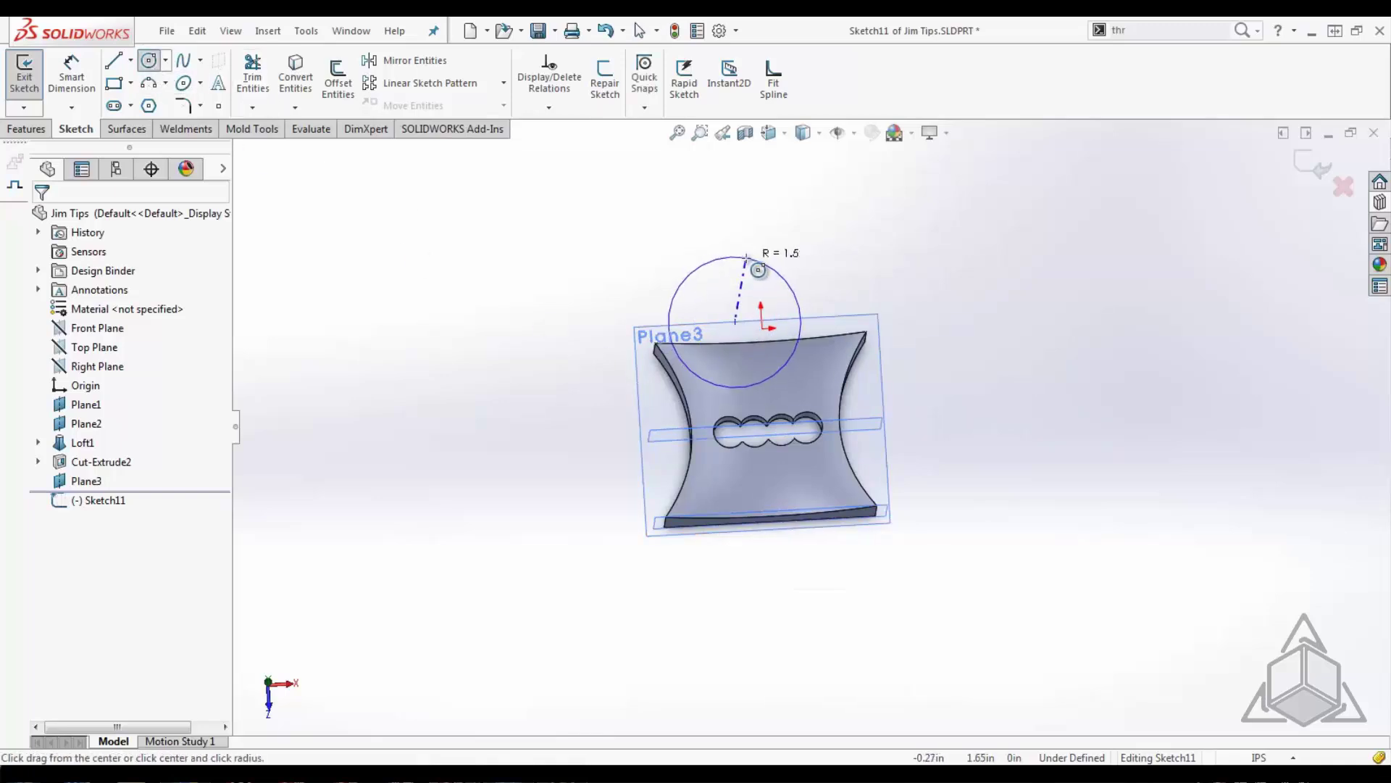
Step: Preview an Extruded Boss/Base from the new Features flyout, then cancel it and discard the circle
key("s")
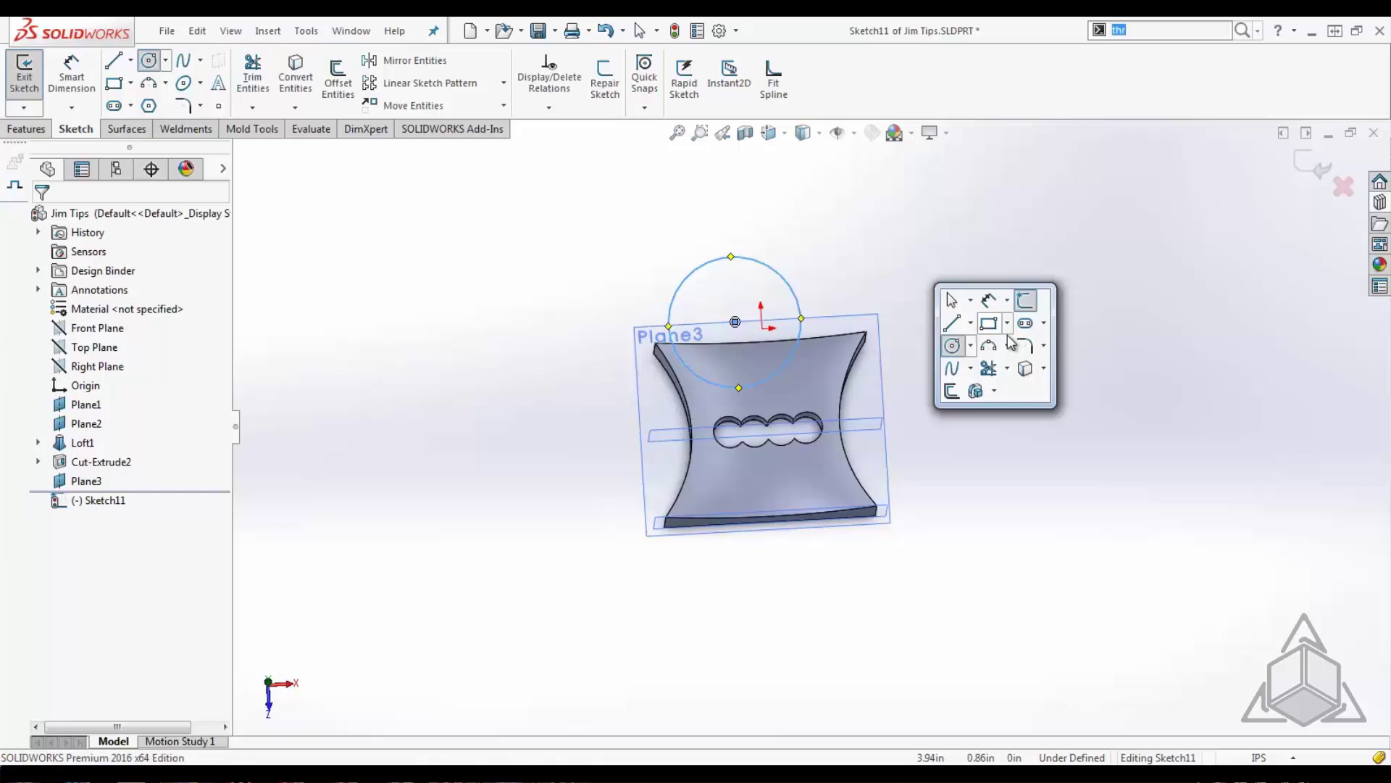
left_click(995, 392)
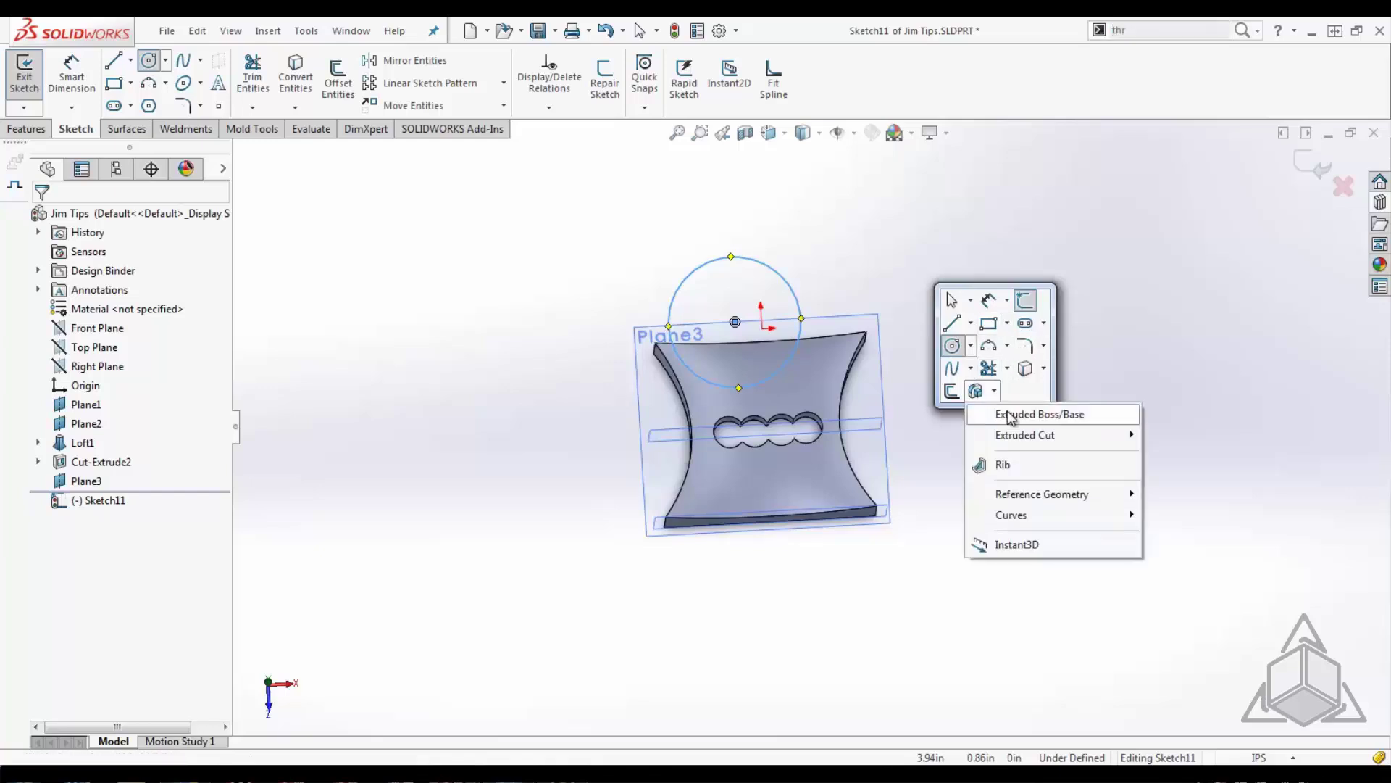
mouse_move(1008, 414)
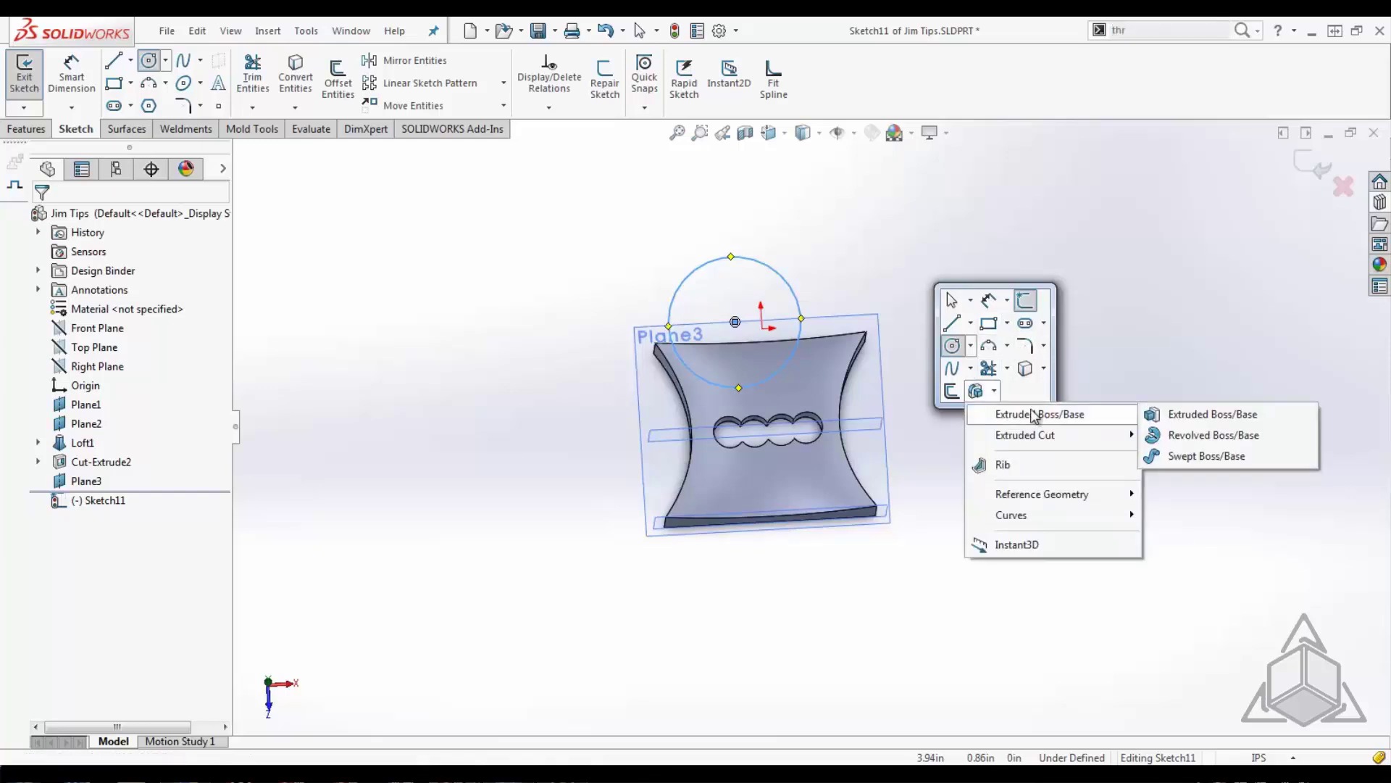
left_click(1200, 416)
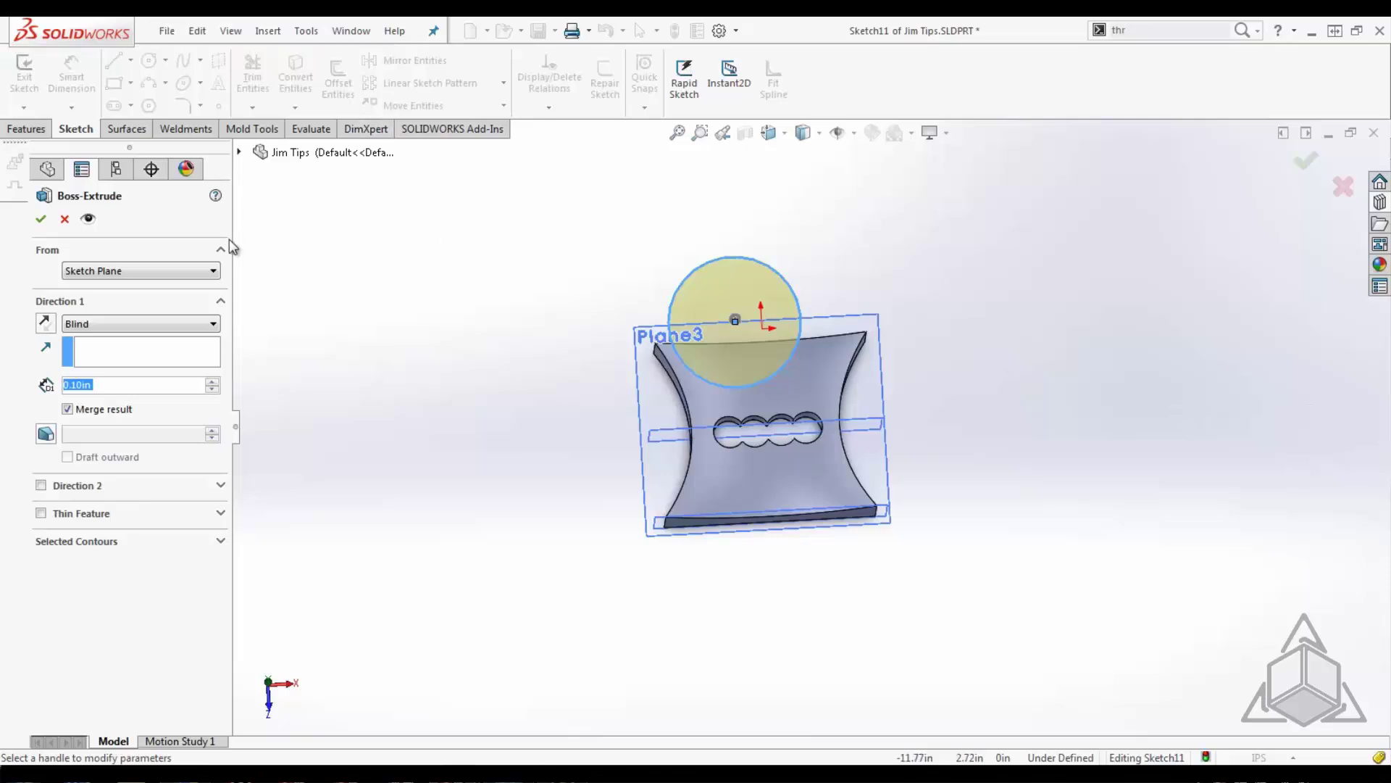
left_click(64, 218)
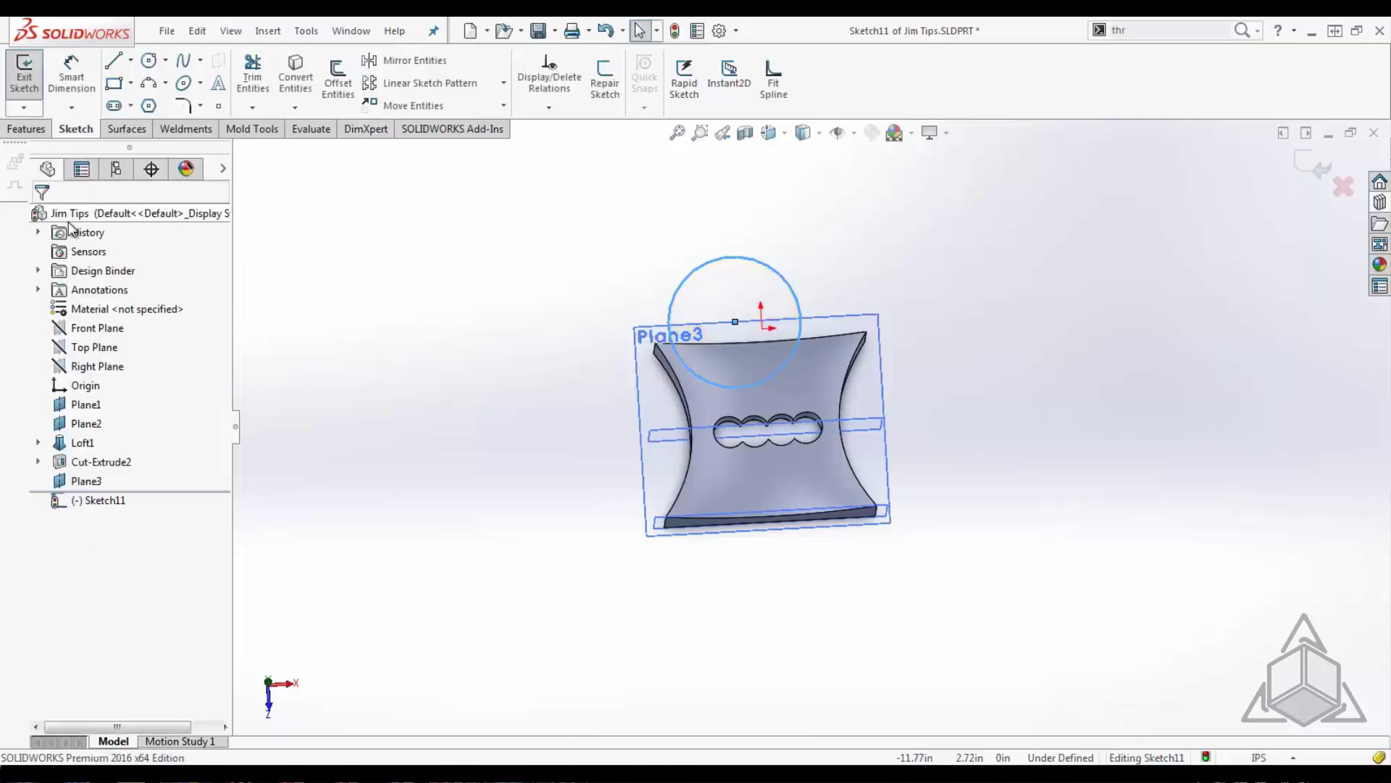
left_click(1340, 190)
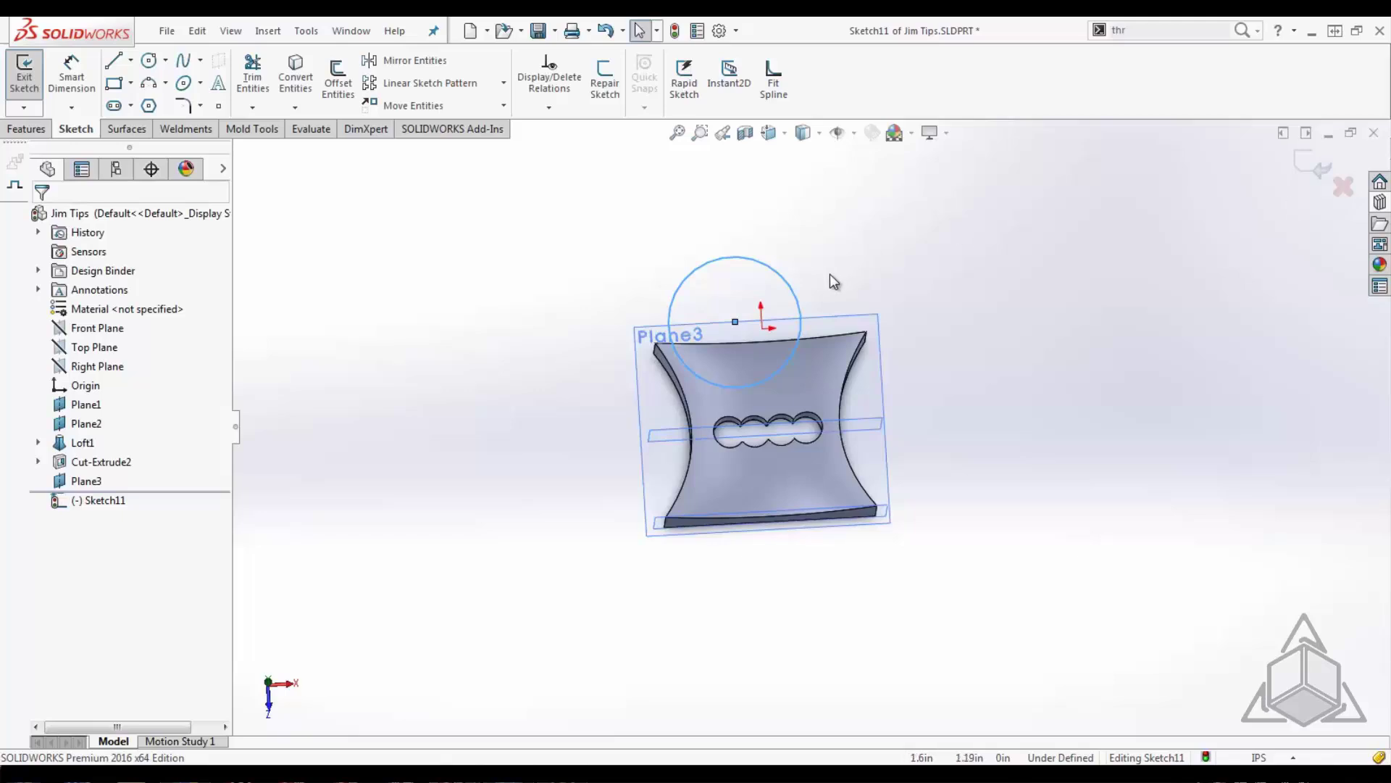
middle_click_drag(988, 406, 1013, 343)
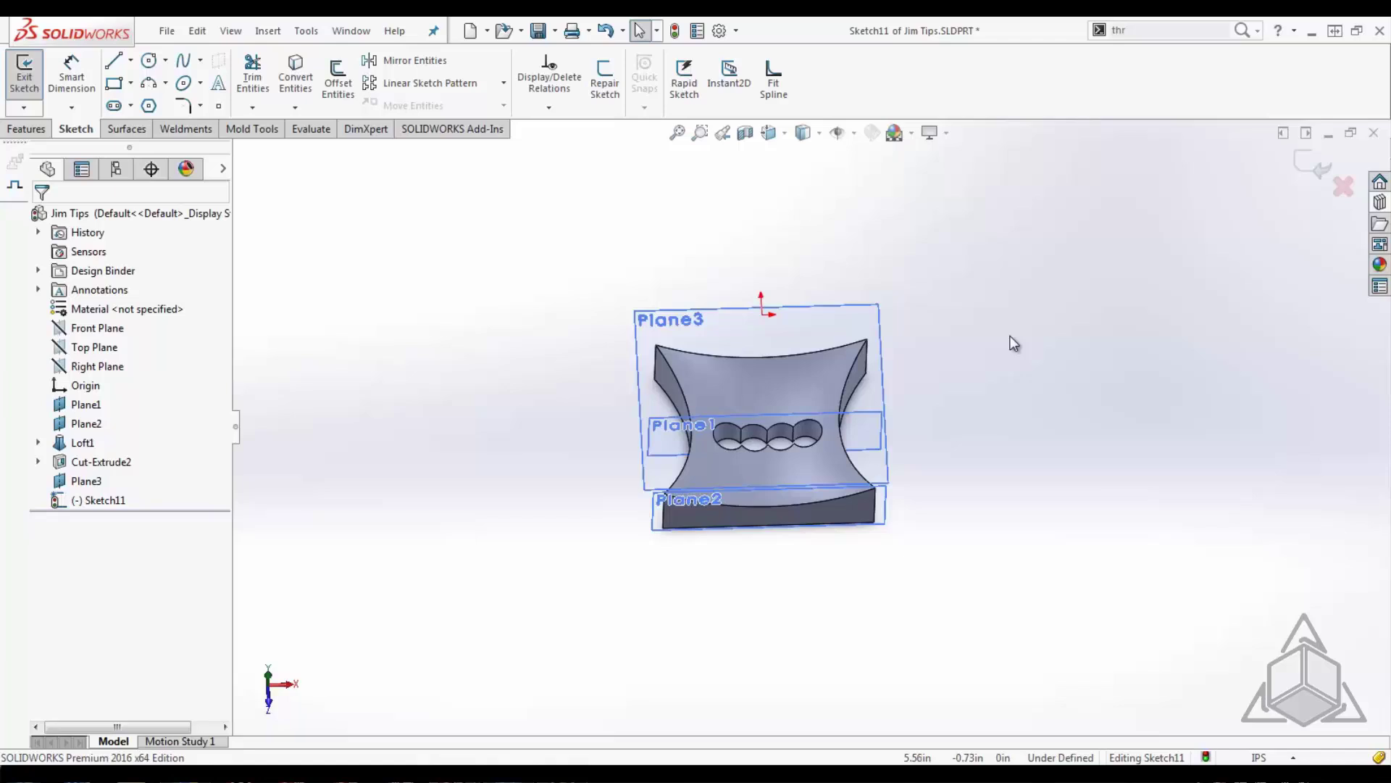
Step: Clear the old search text and switch the search source to Commands
left_click(1123, 30)
key("BackSpace")
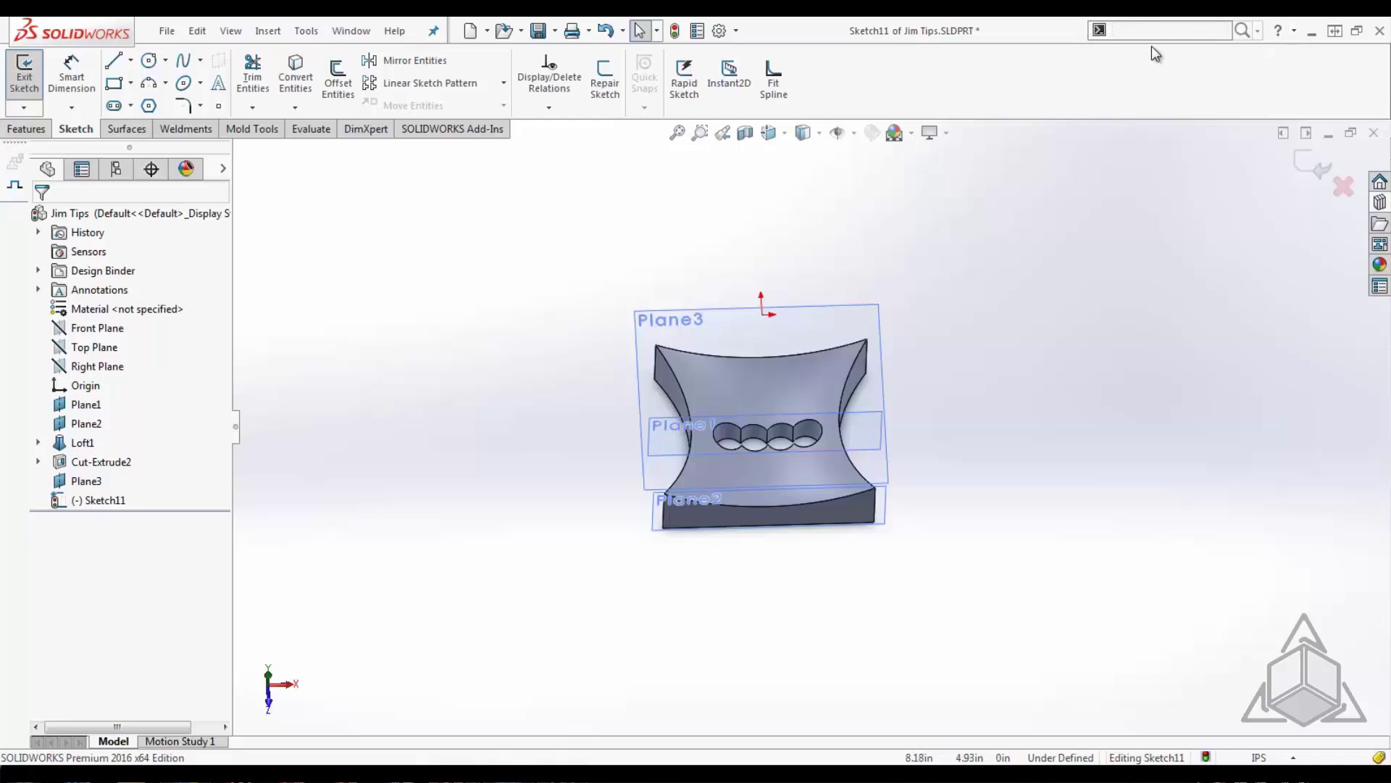
left_click(1259, 31)
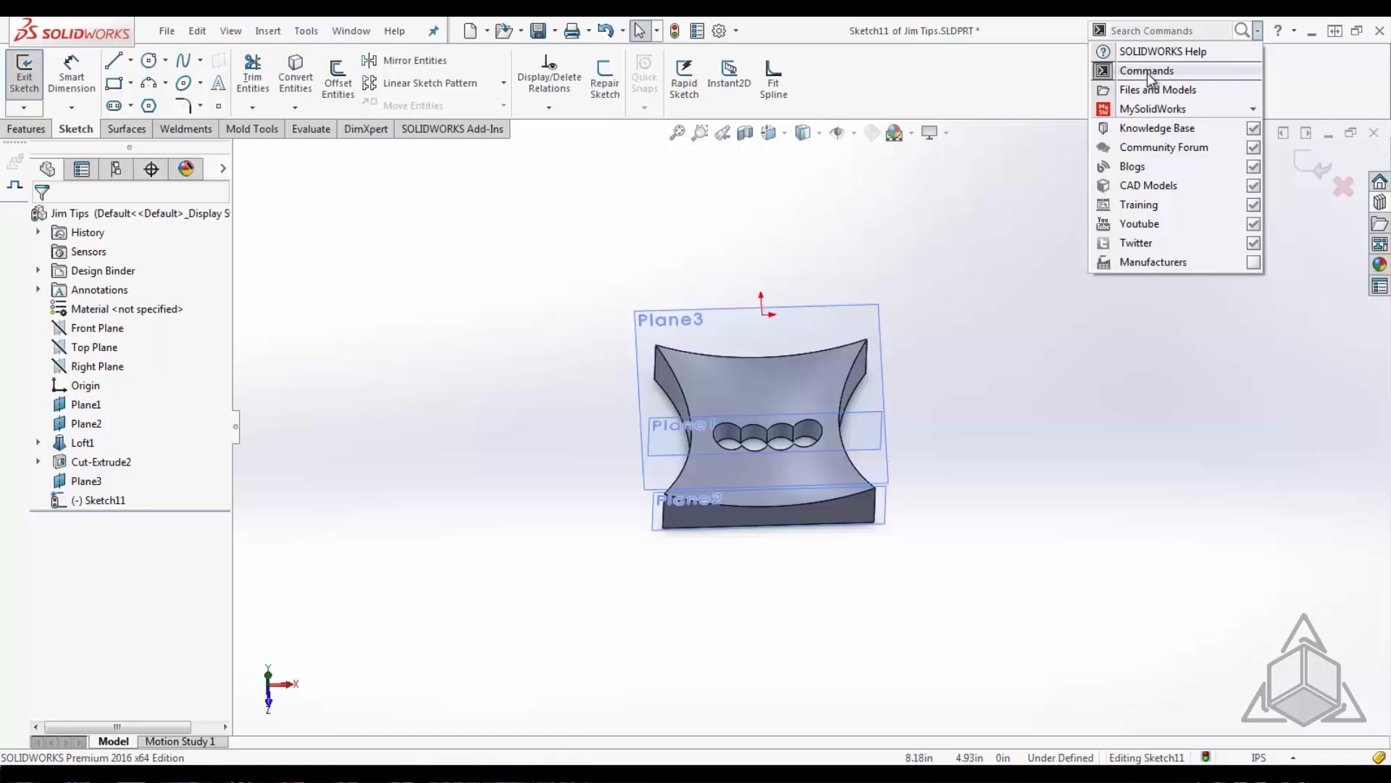
left_click(1174, 75)
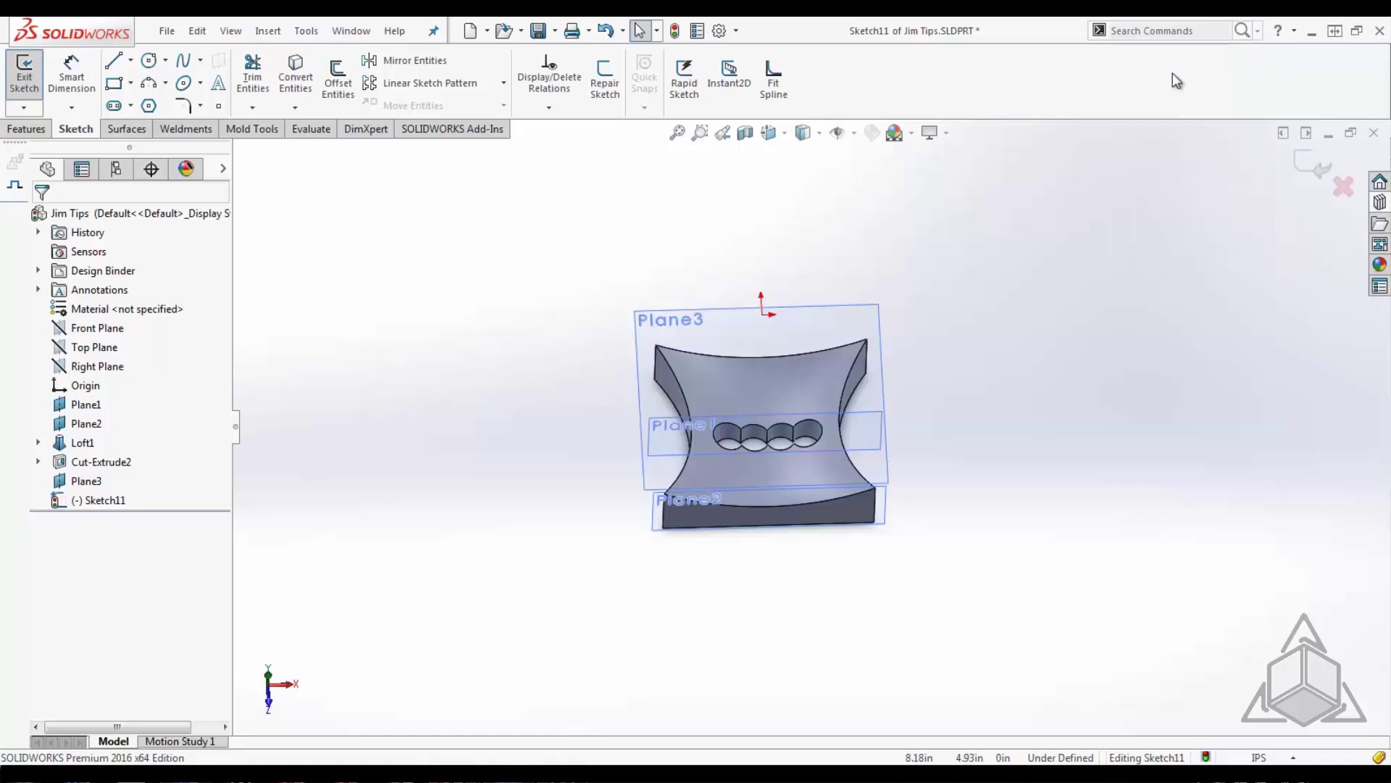
left_click(1196, 32)
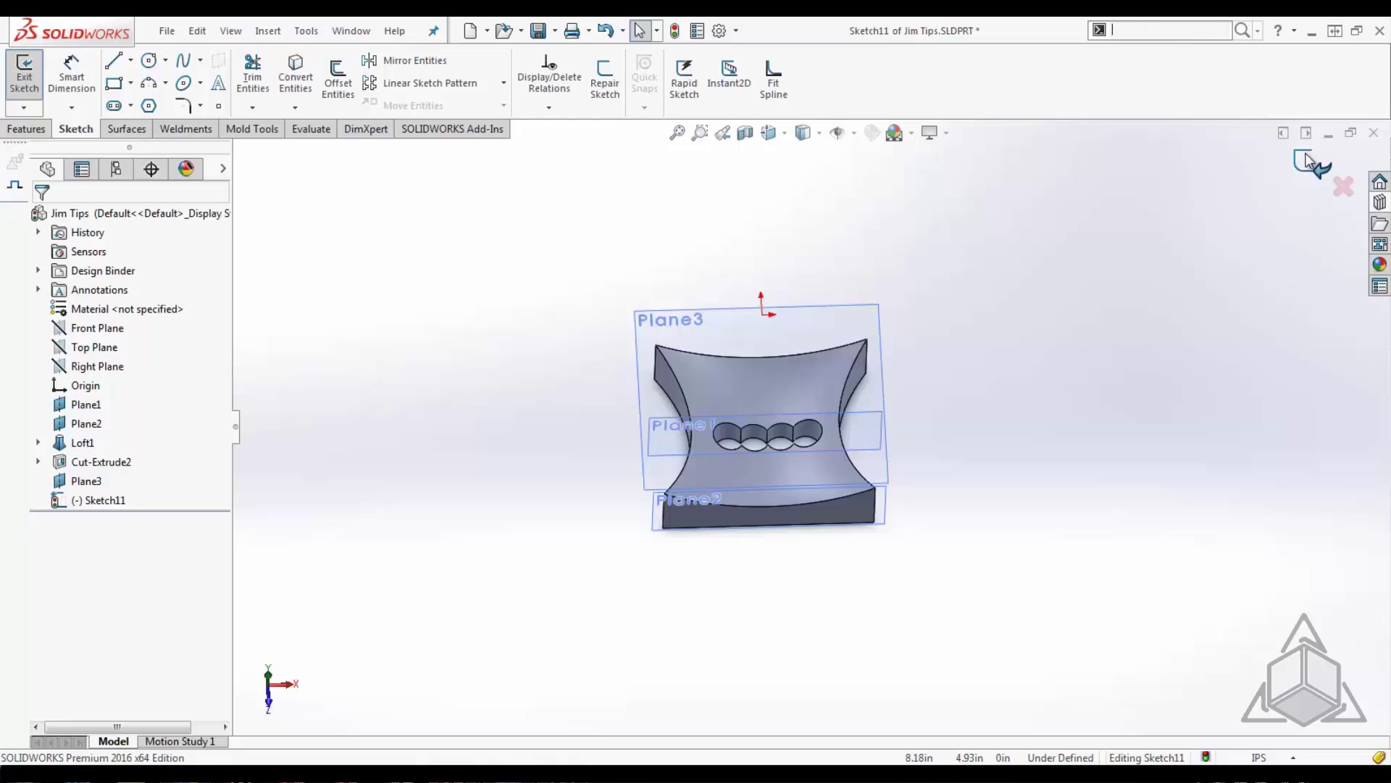
Step: Discard the empty Sketch11 and search commands for 'threa'
left_click(1342, 187)
left_click(734, 408)
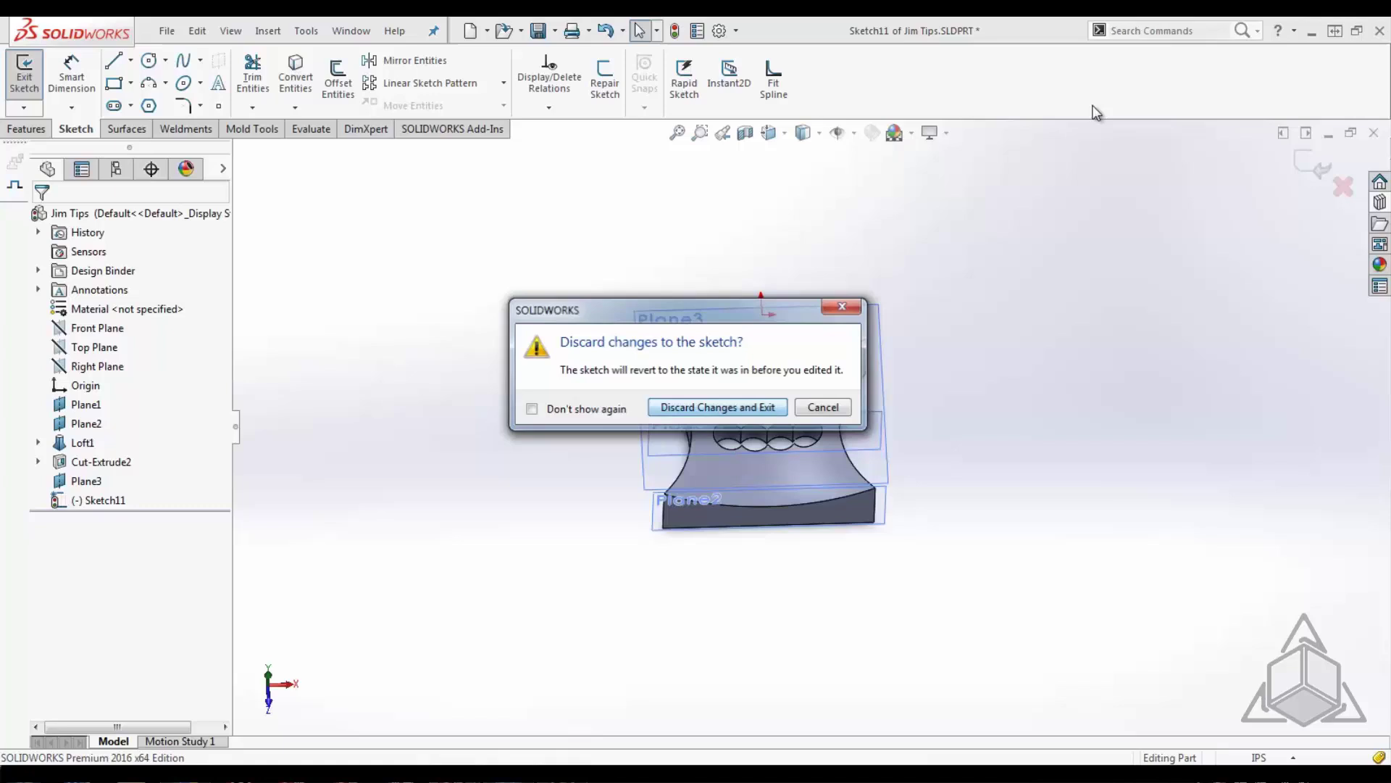
left_click(1152, 32)
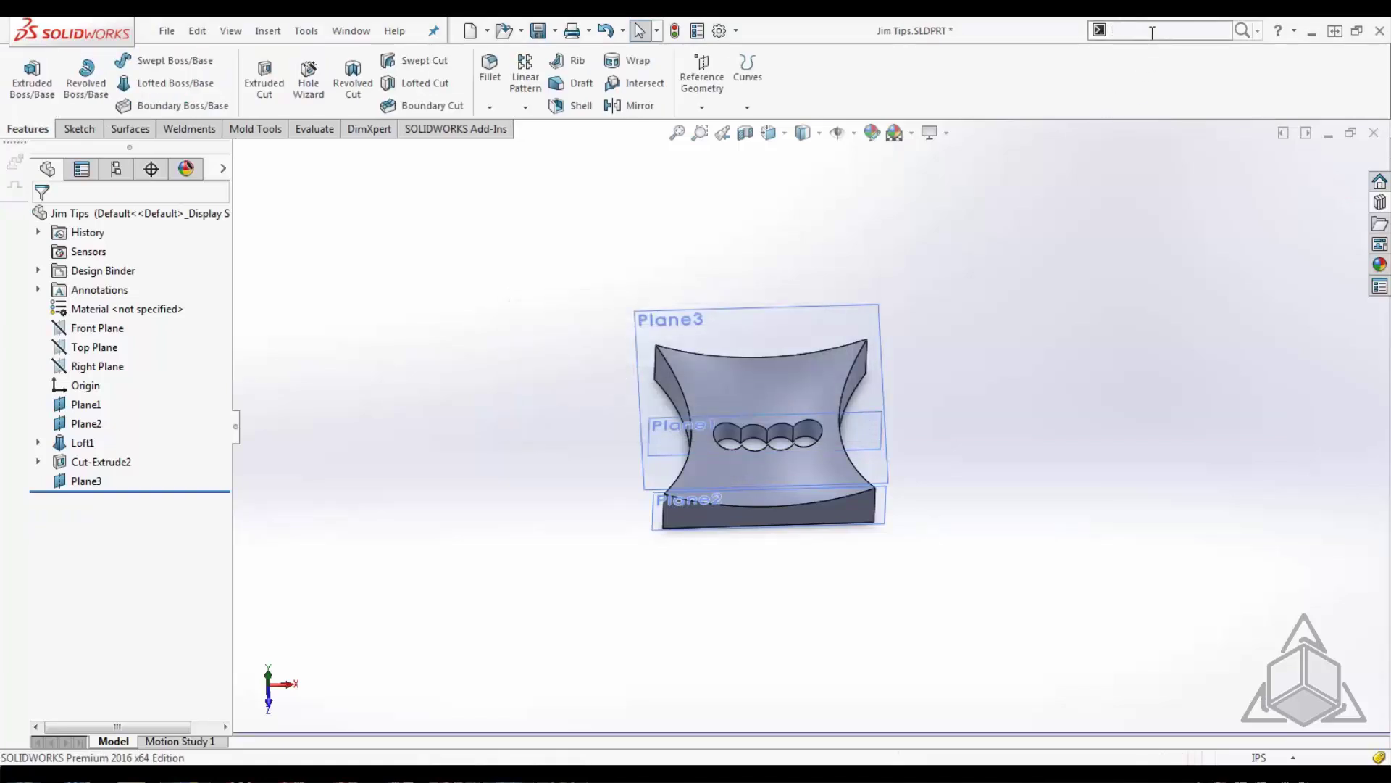
type("threa")
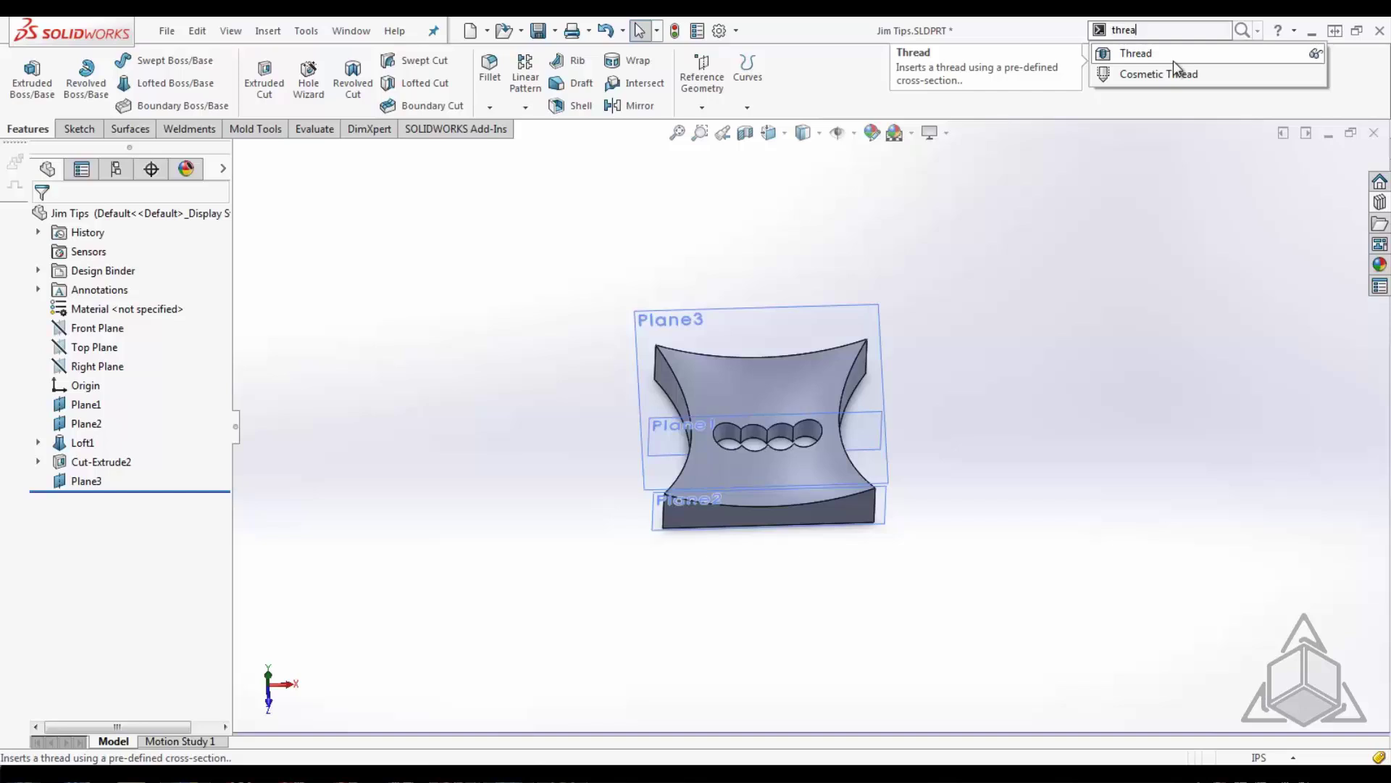
Step: Reveal the Thread command's location under Insert > Features, then return to the search box
left_click(1315, 54)
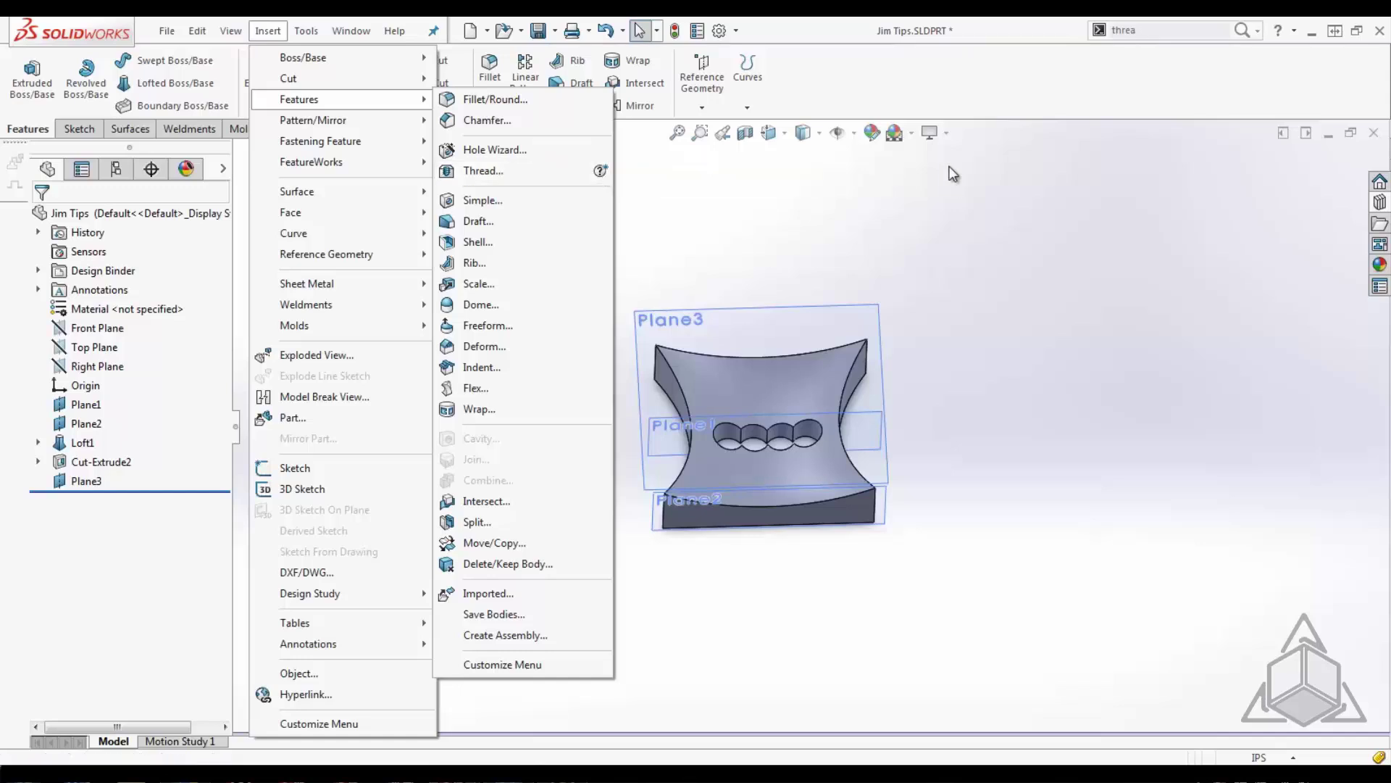
left_click(1143, 33)
Step: Search 'thr' and drag the Thread command onto the Features toolbar
double_click(1148, 31)
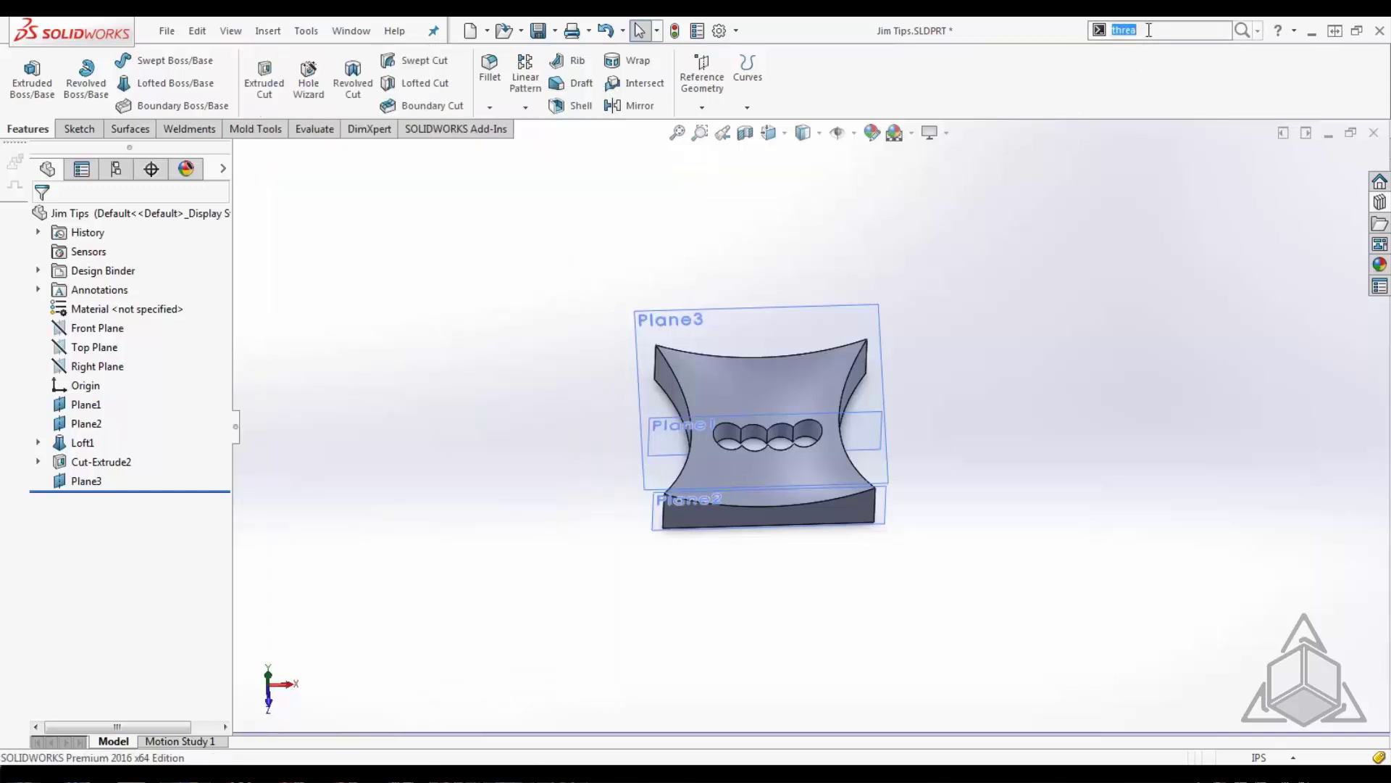
type("thr")
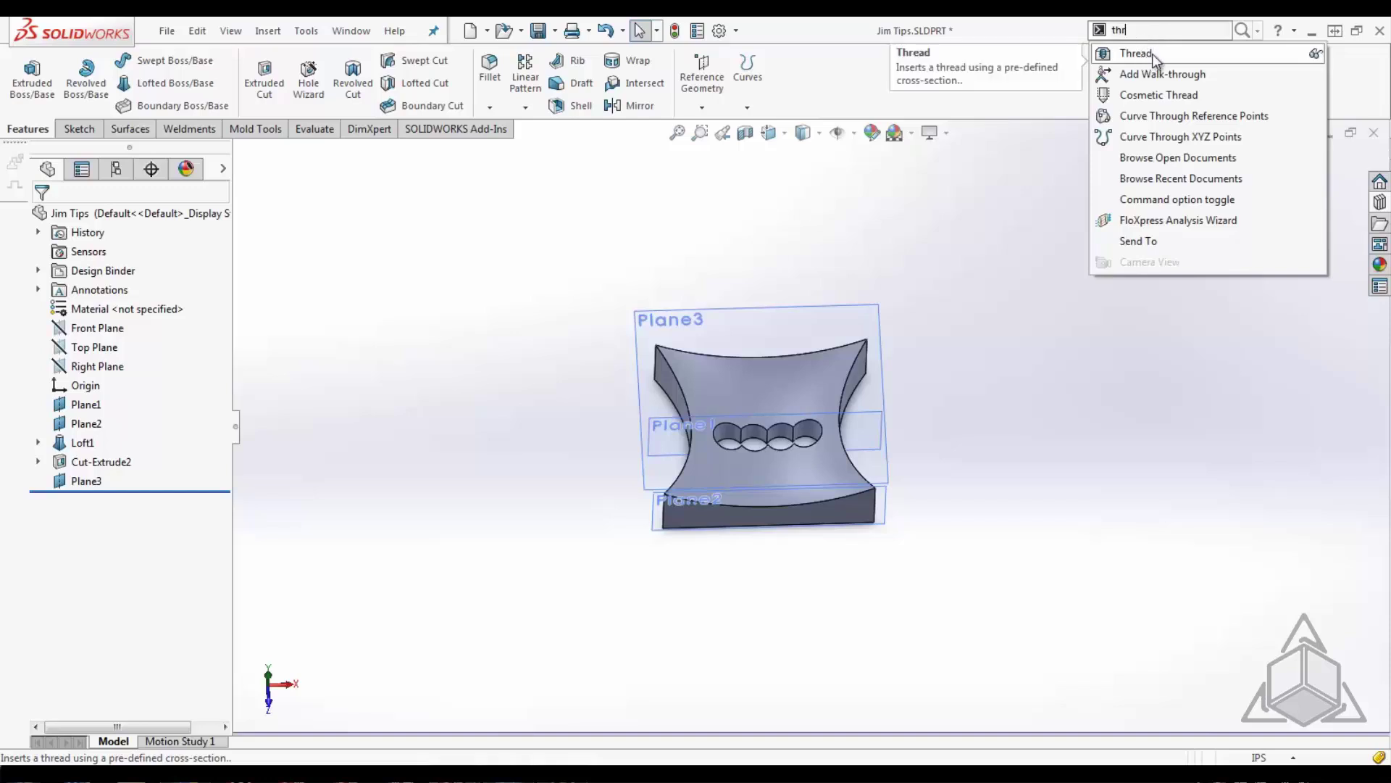
left_click_drag(1153, 58, 812, 86)
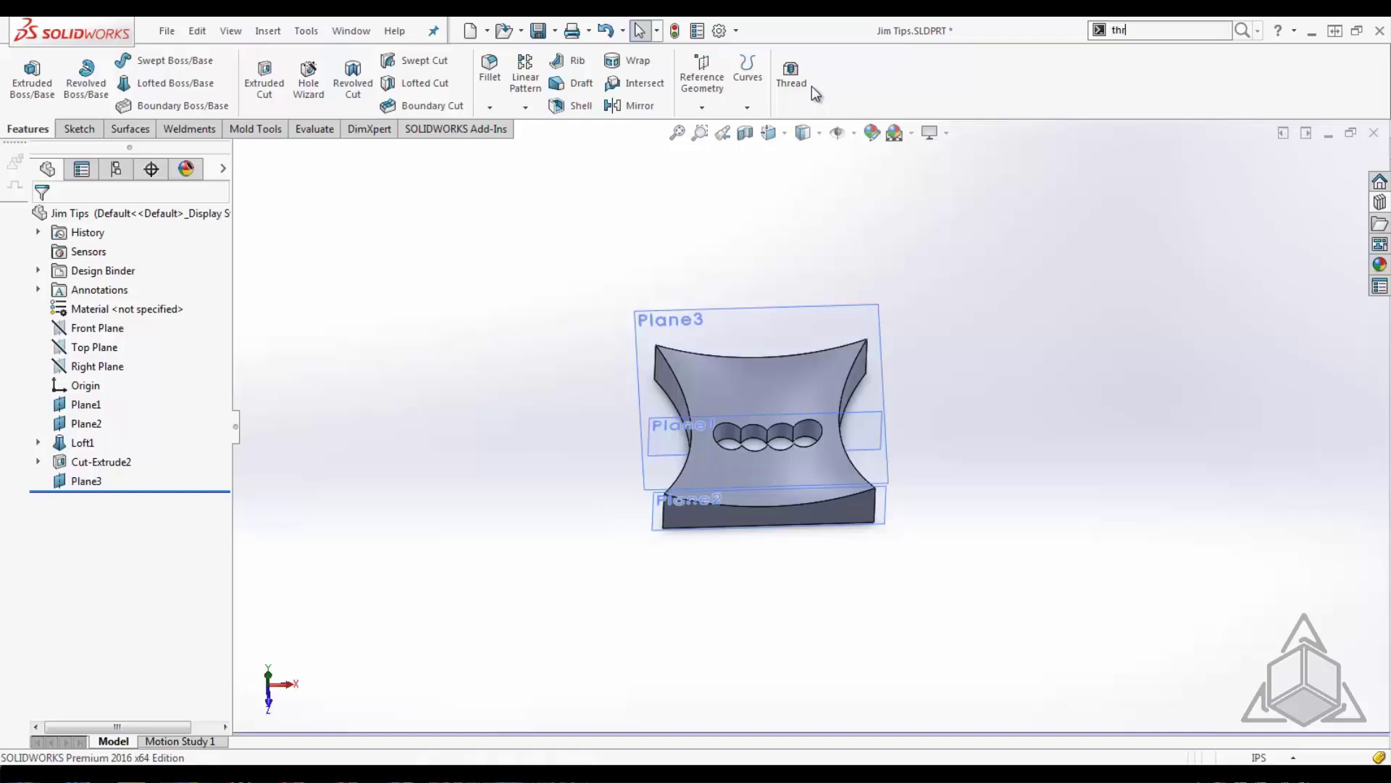
Step: Search 'thre', try Cosmetic Thread on the Features toolbar, then drag it off again
left_click(1185, 32)
type("the")
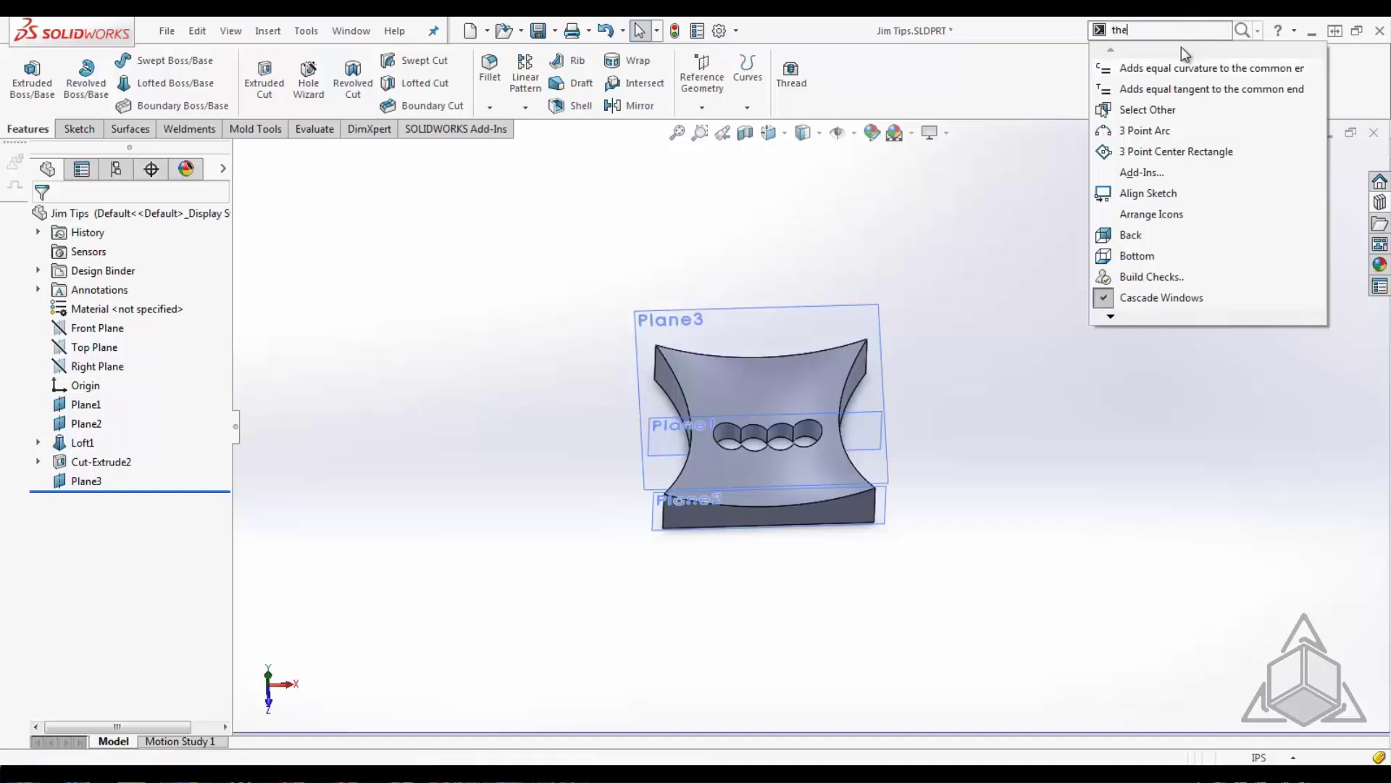
key("BackSpace")
type("re")
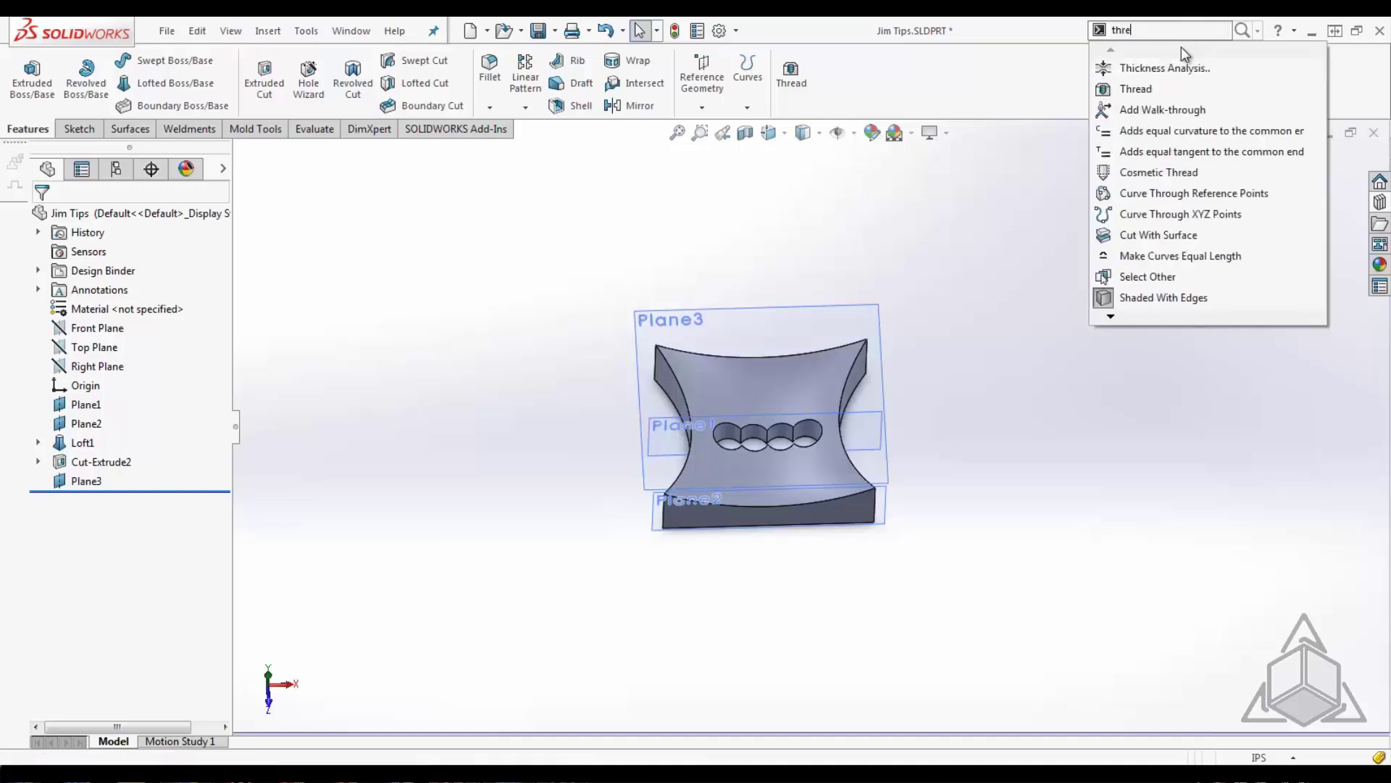
mouse_move(1168, 83)
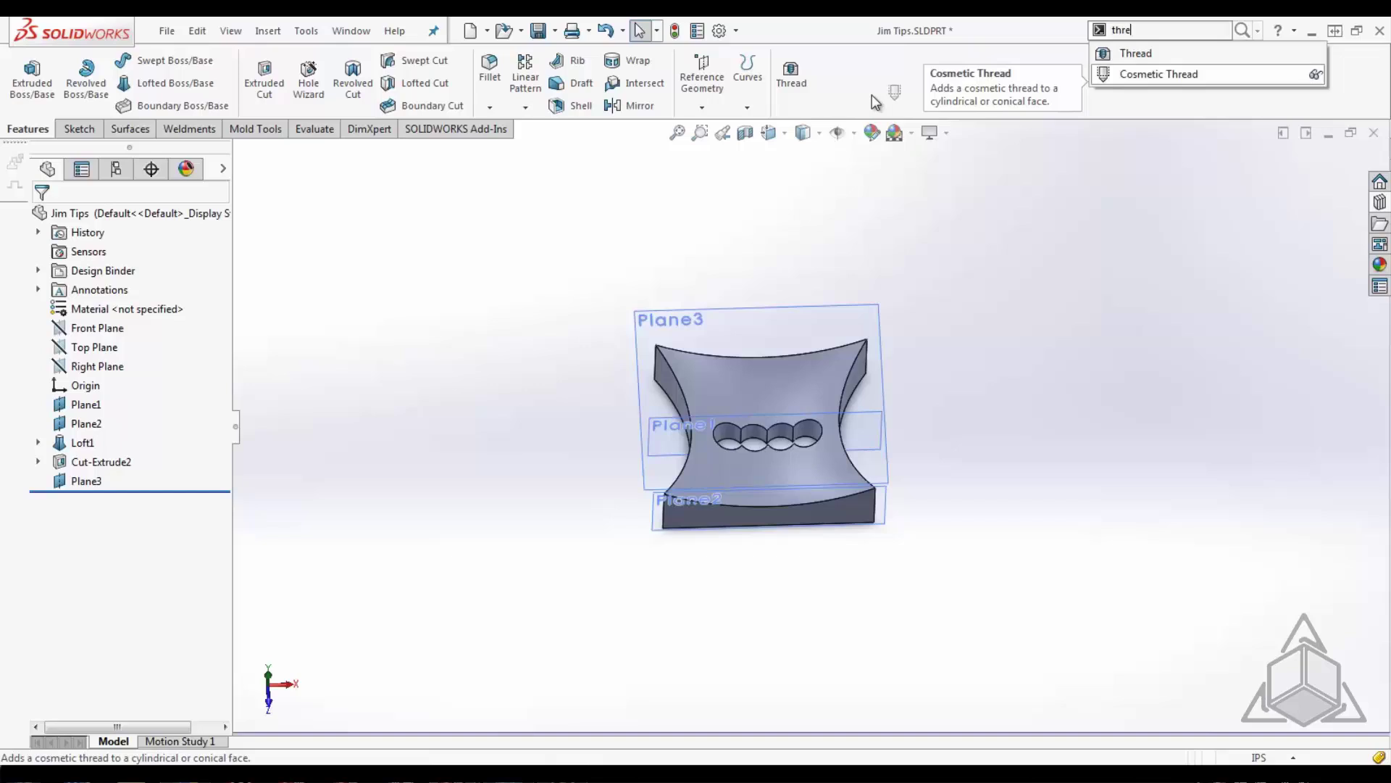
left_click(1089, 195)
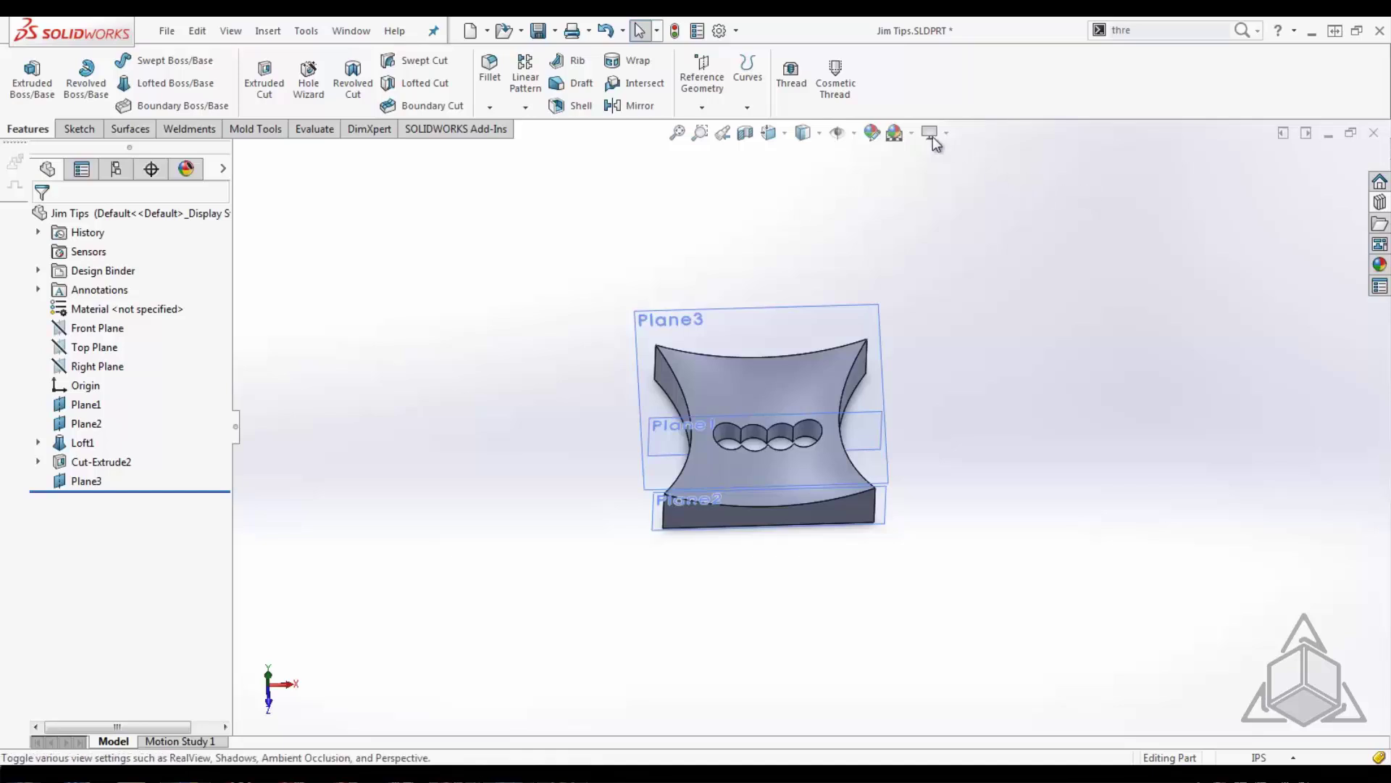
left_click_drag(852, 87, 1007, 348, "alt")
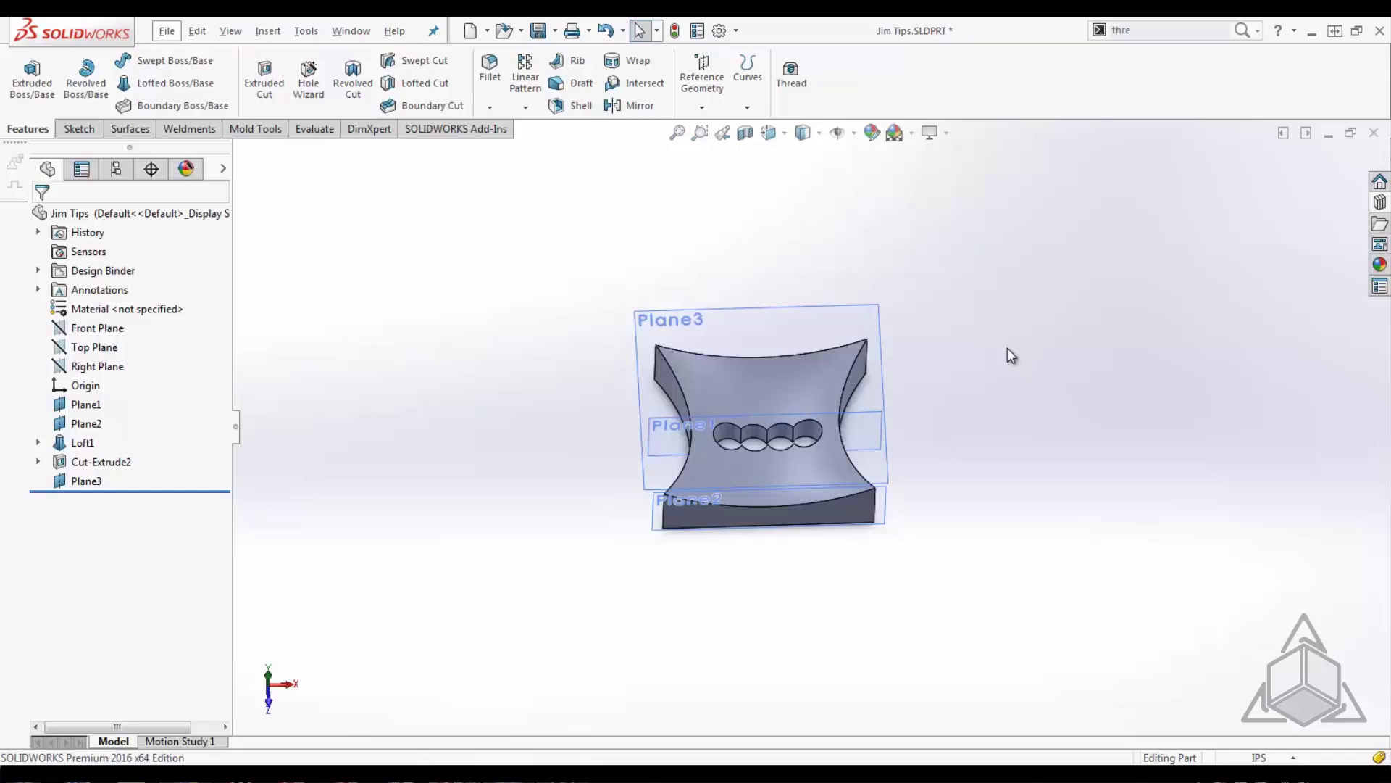
Step: Drag Hole Wizard off the S shortcut bar and clear the leftover 'thre' search text
key("s")
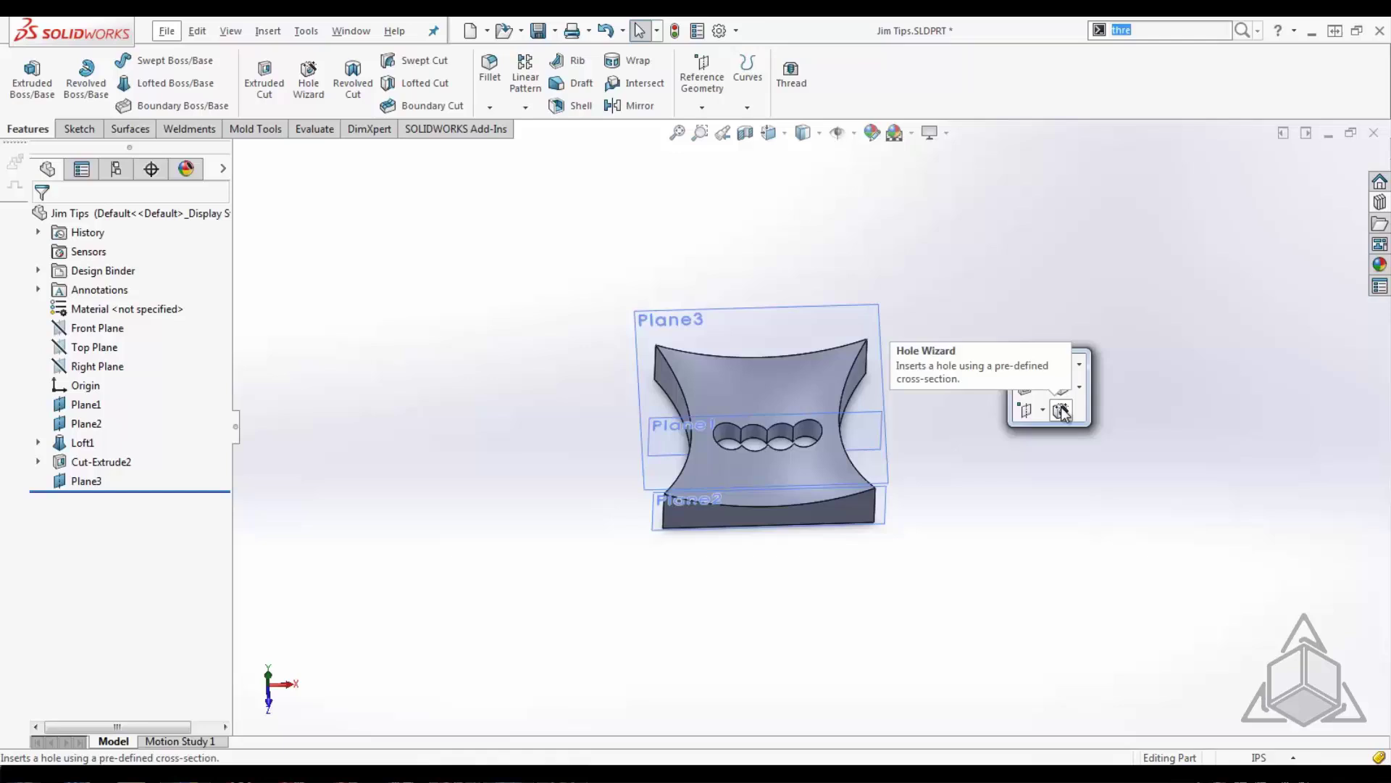
left_click(1176, 382)
key("s")
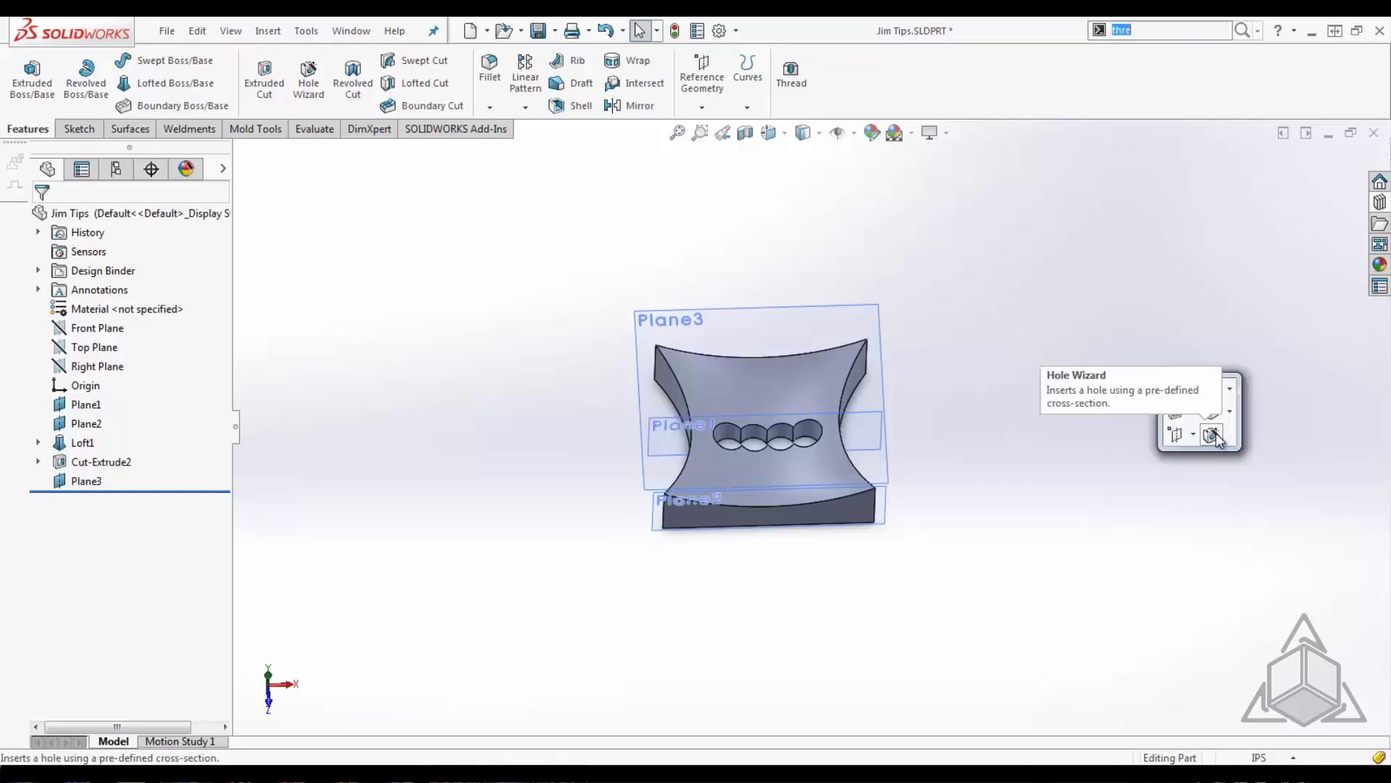
left_click_drag(1218, 438, 1047, 389)
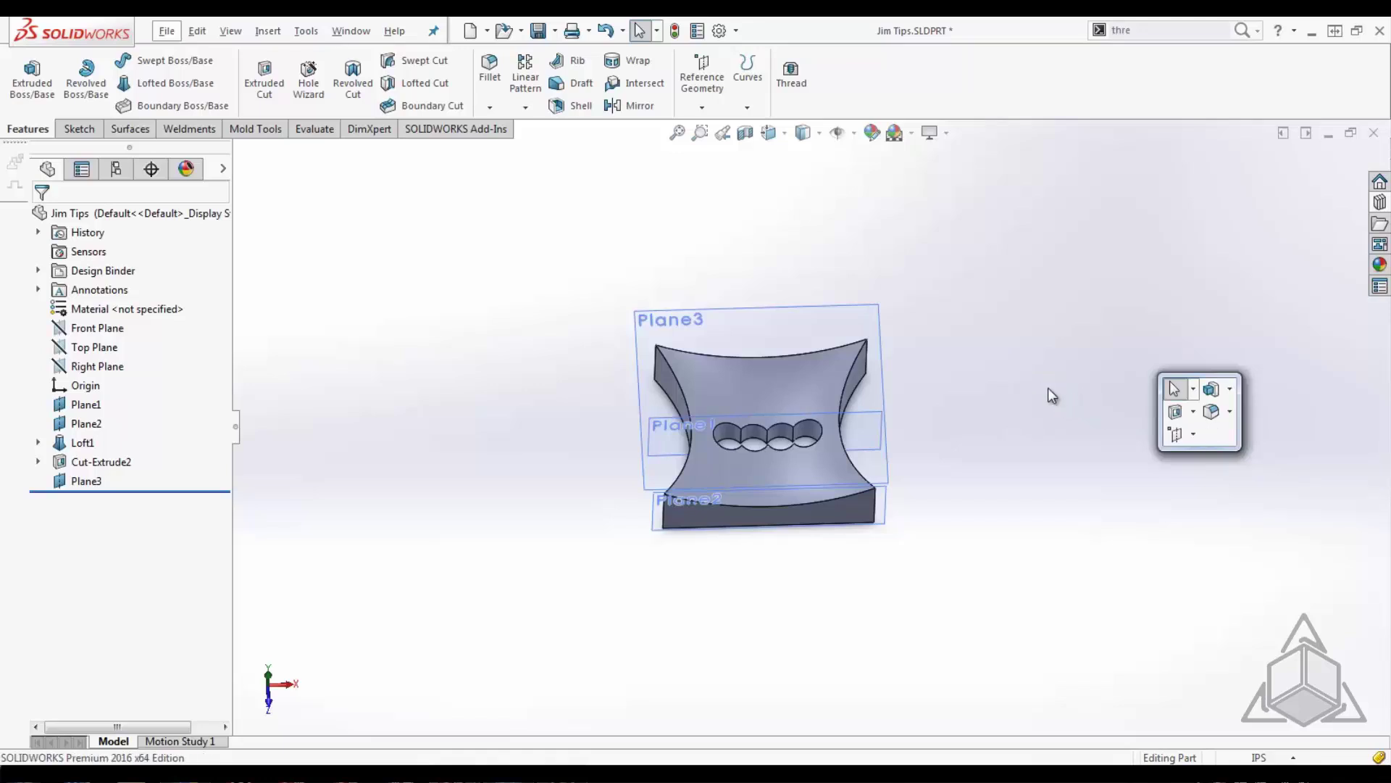
left_click(1047, 388)
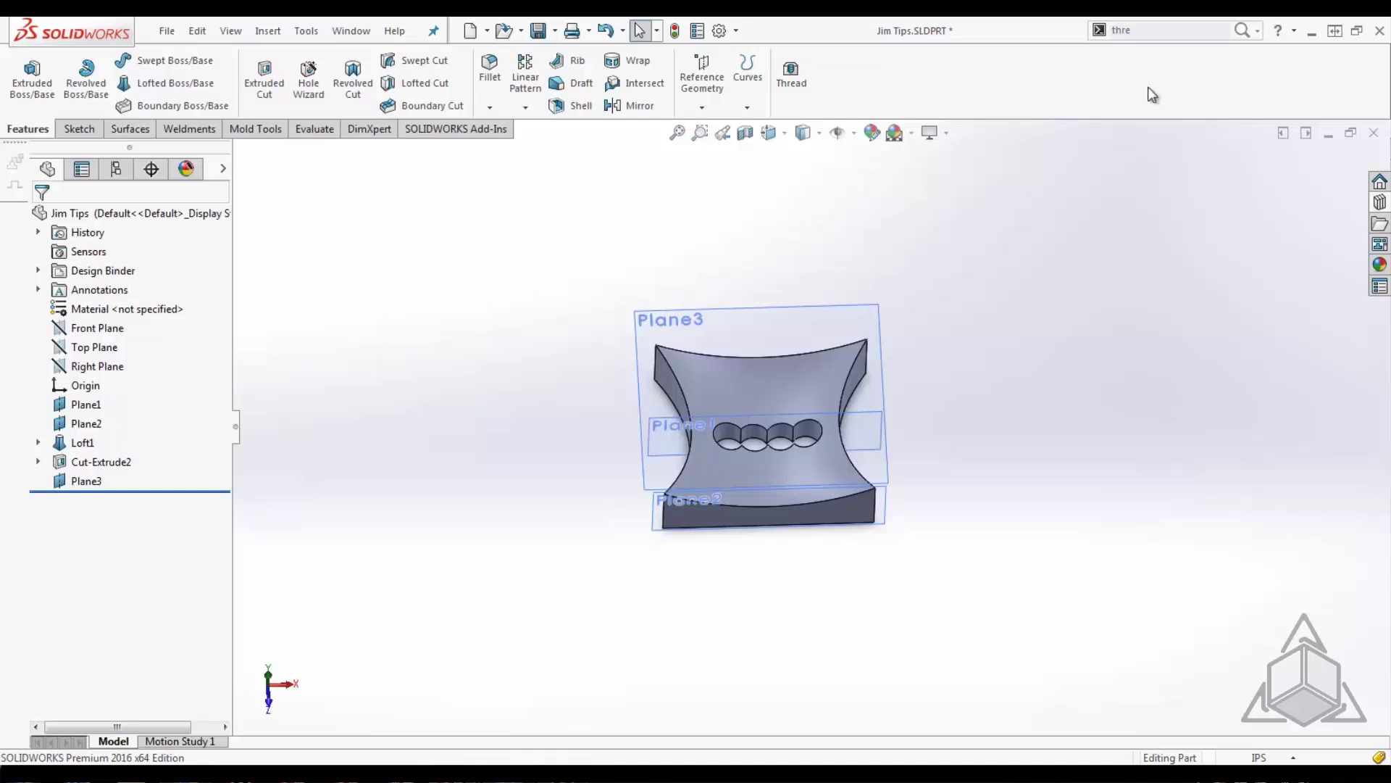
left_click(1151, 30)
key("BackSpace")
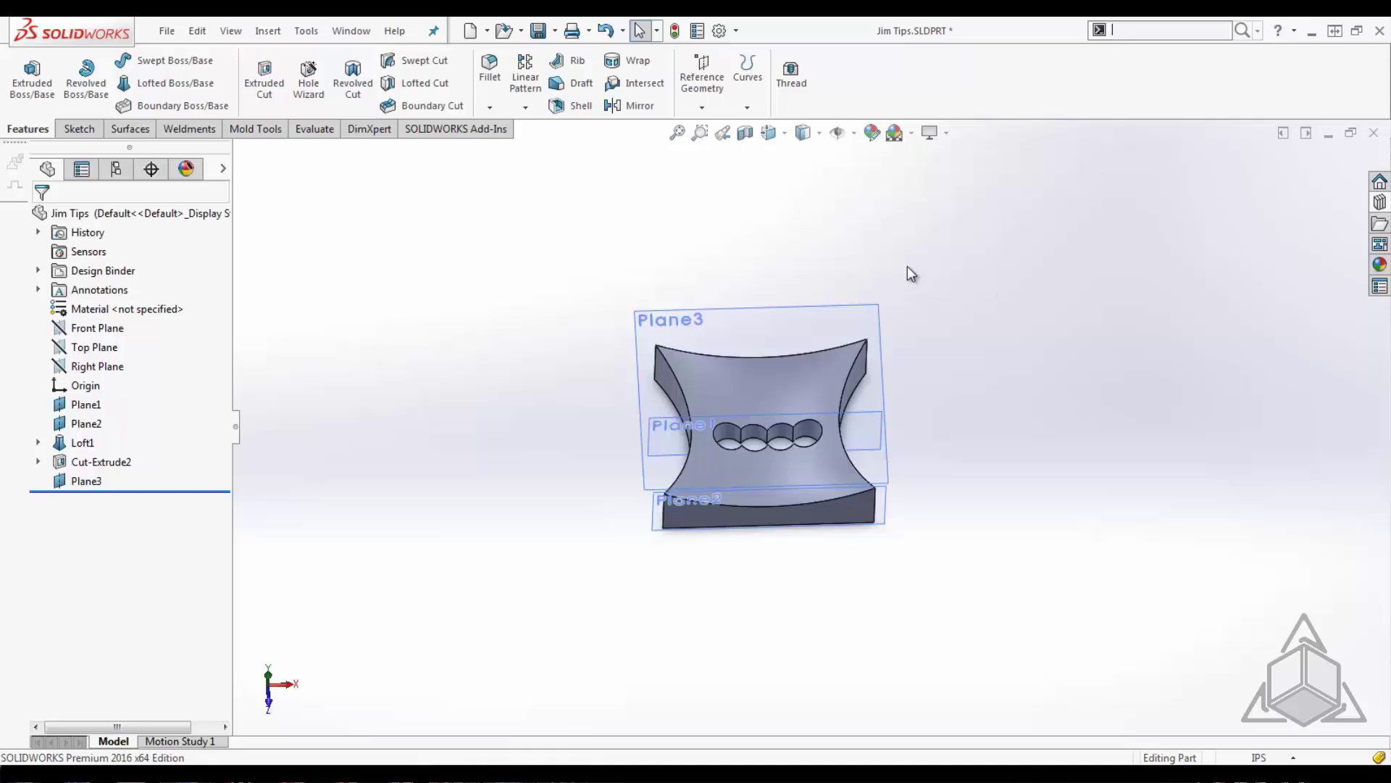
Step: Start a new sketch, Sketch12, on Plane3
mouse_move(814, 323)
middle_mouse_down()
mouse_move(804, 369)
mouse_move(808, 346)
middle_mouse_up()
scroll(743, 351, "down", 2)
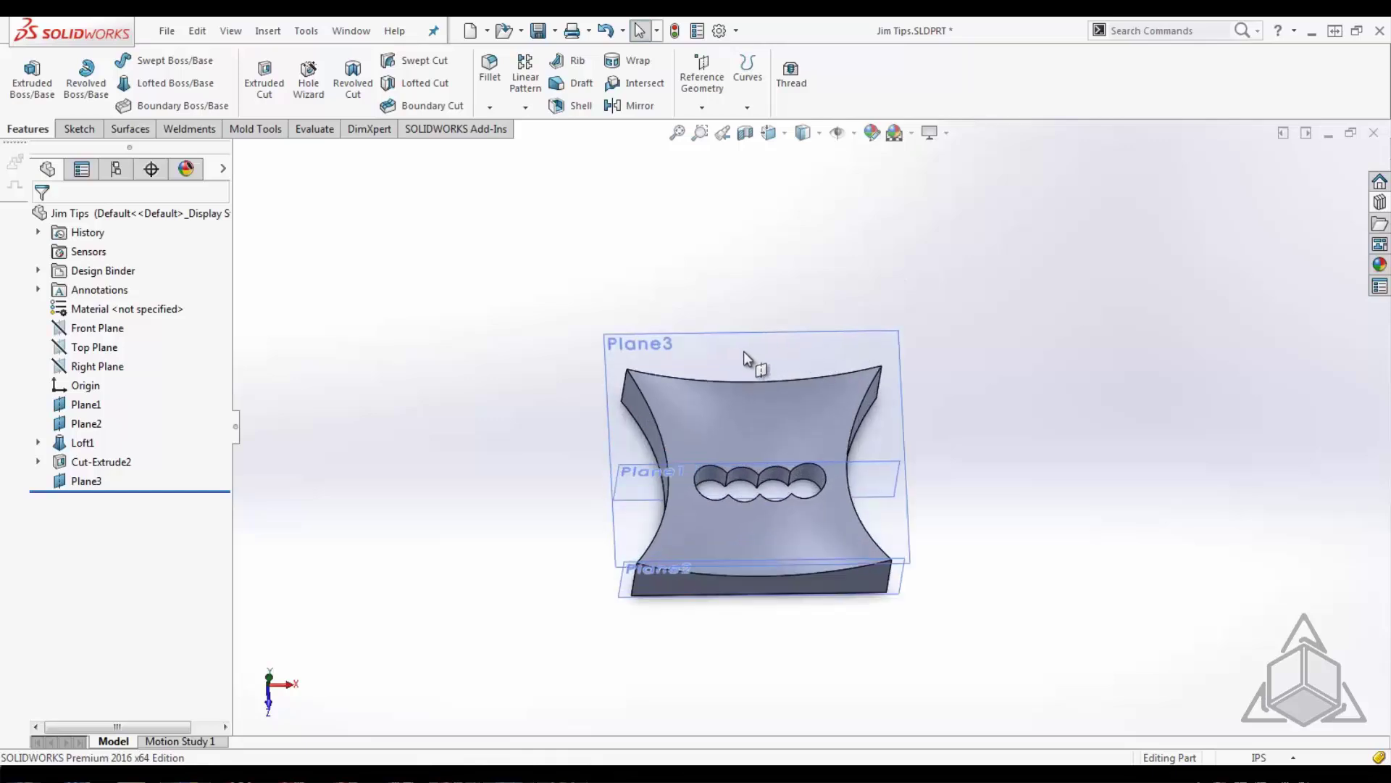
right_click(744, 351)
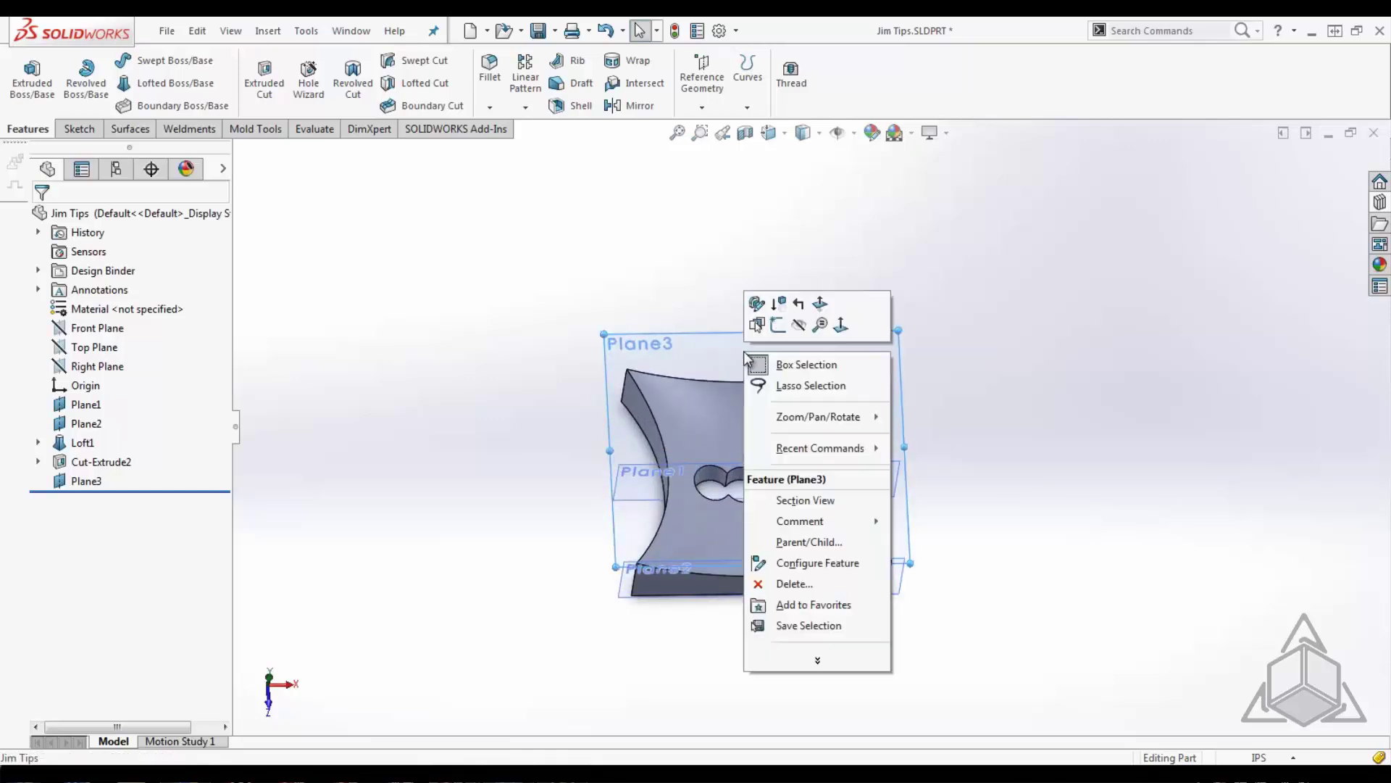
left_click(778, 333)
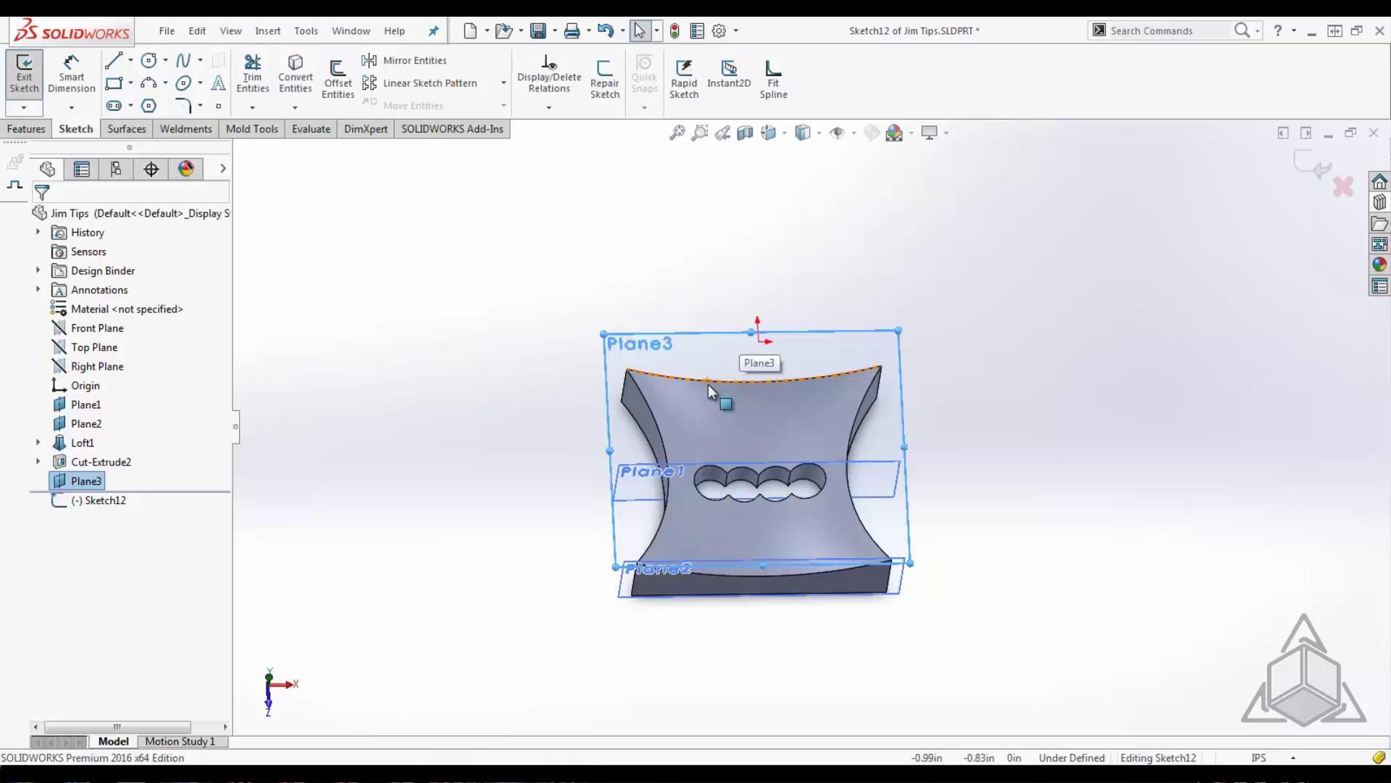
Step: Convert the curved Loft1 face's outer edges into sketch lines, then reselect that face
left_click(712, 412)
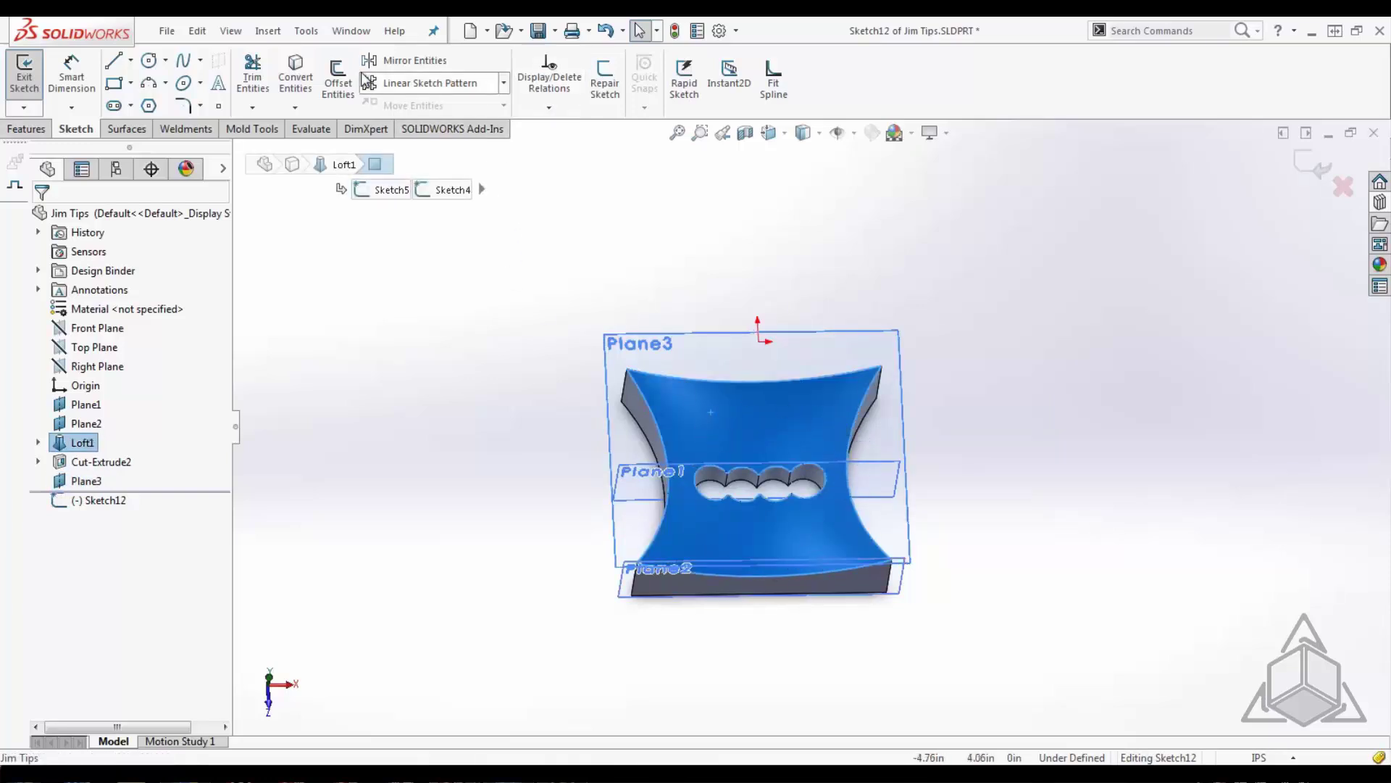
left_click(295, 76)
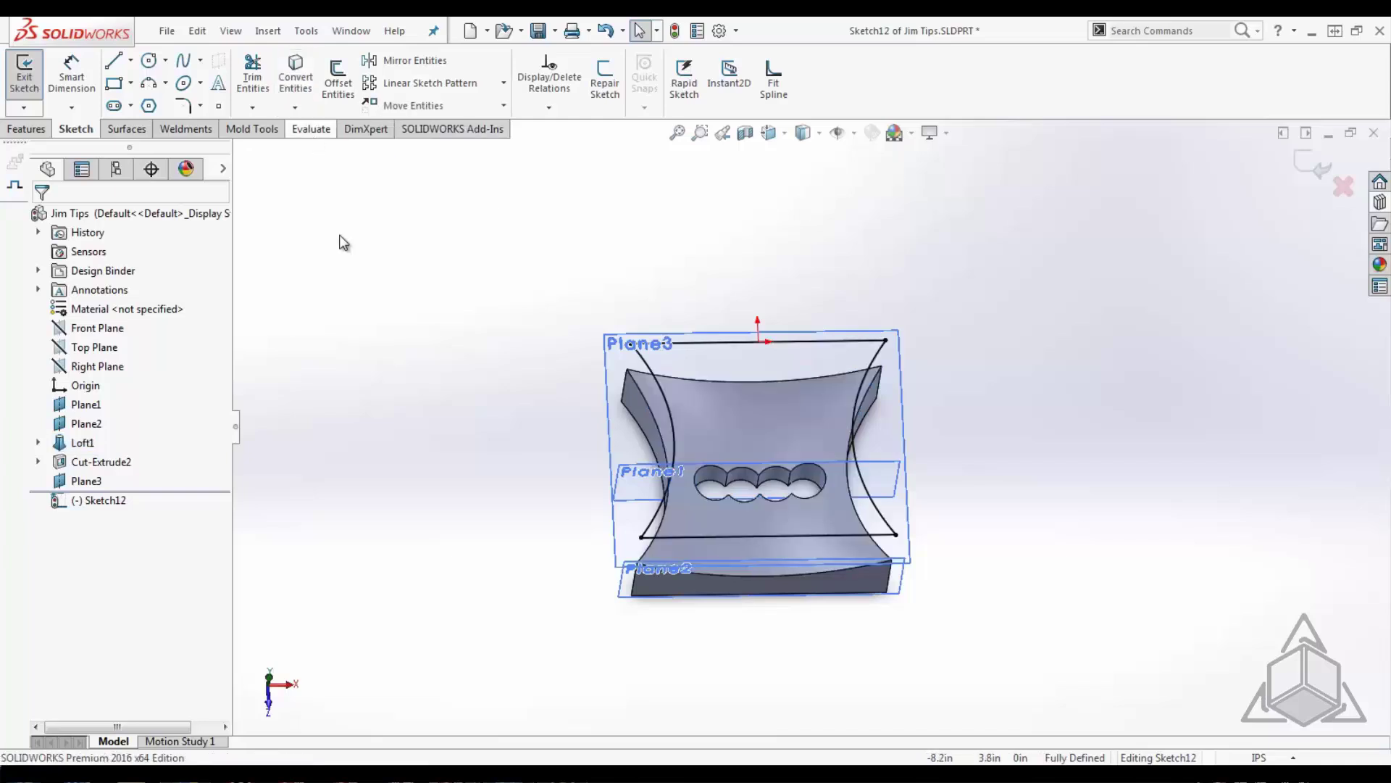
middle_click_drag(609, 591, 599, 523)
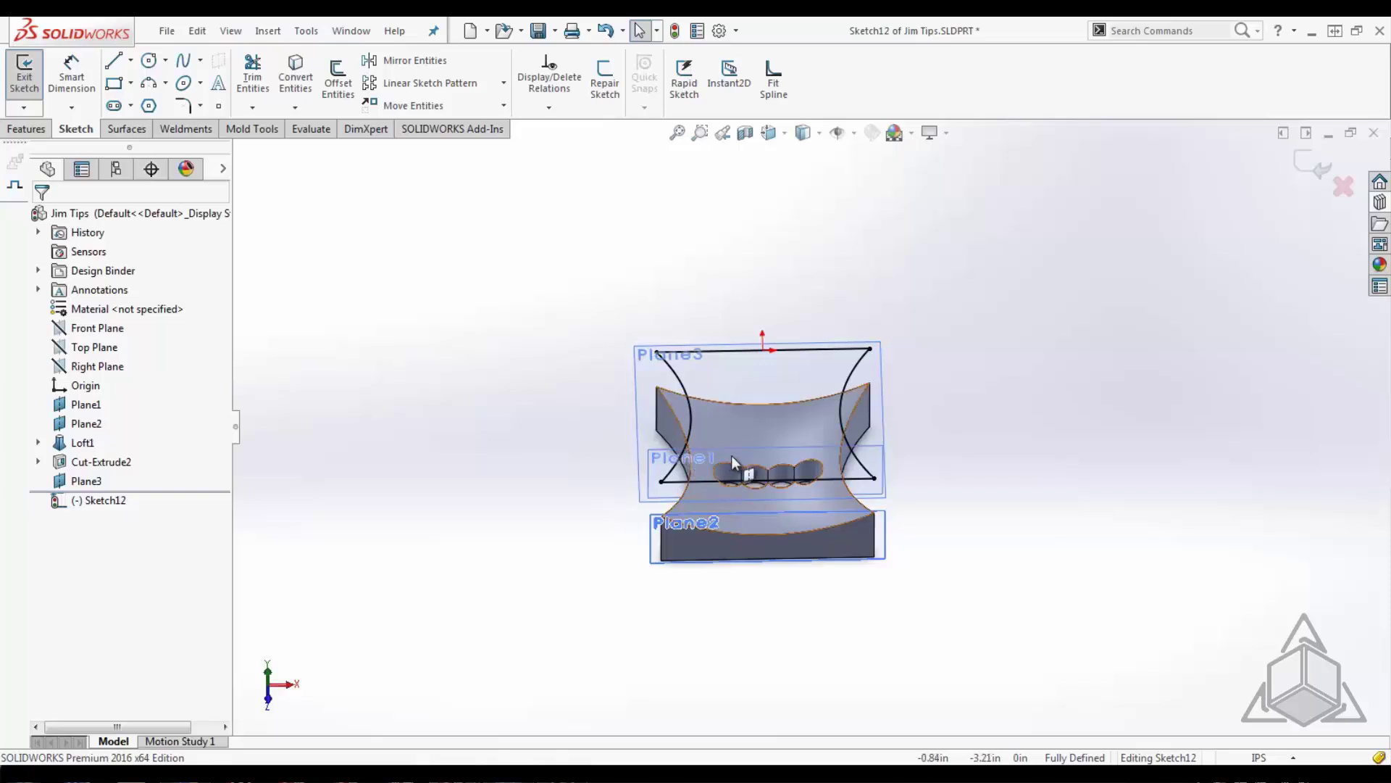
left_click(738, 430)
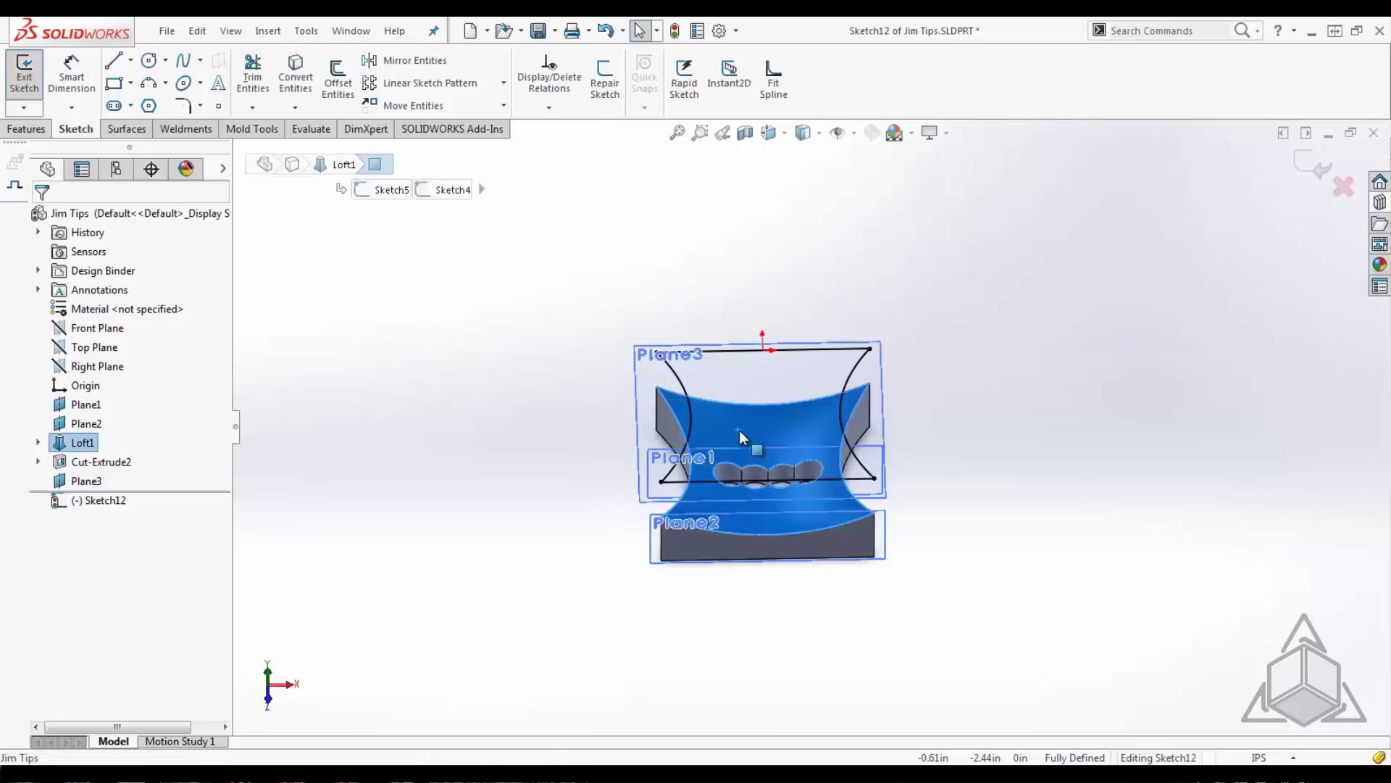
Step: Convert the lofted face's four-circle slot outline into Sketch12, redoing it after an undo
scroll(743, 437, "down", 5)
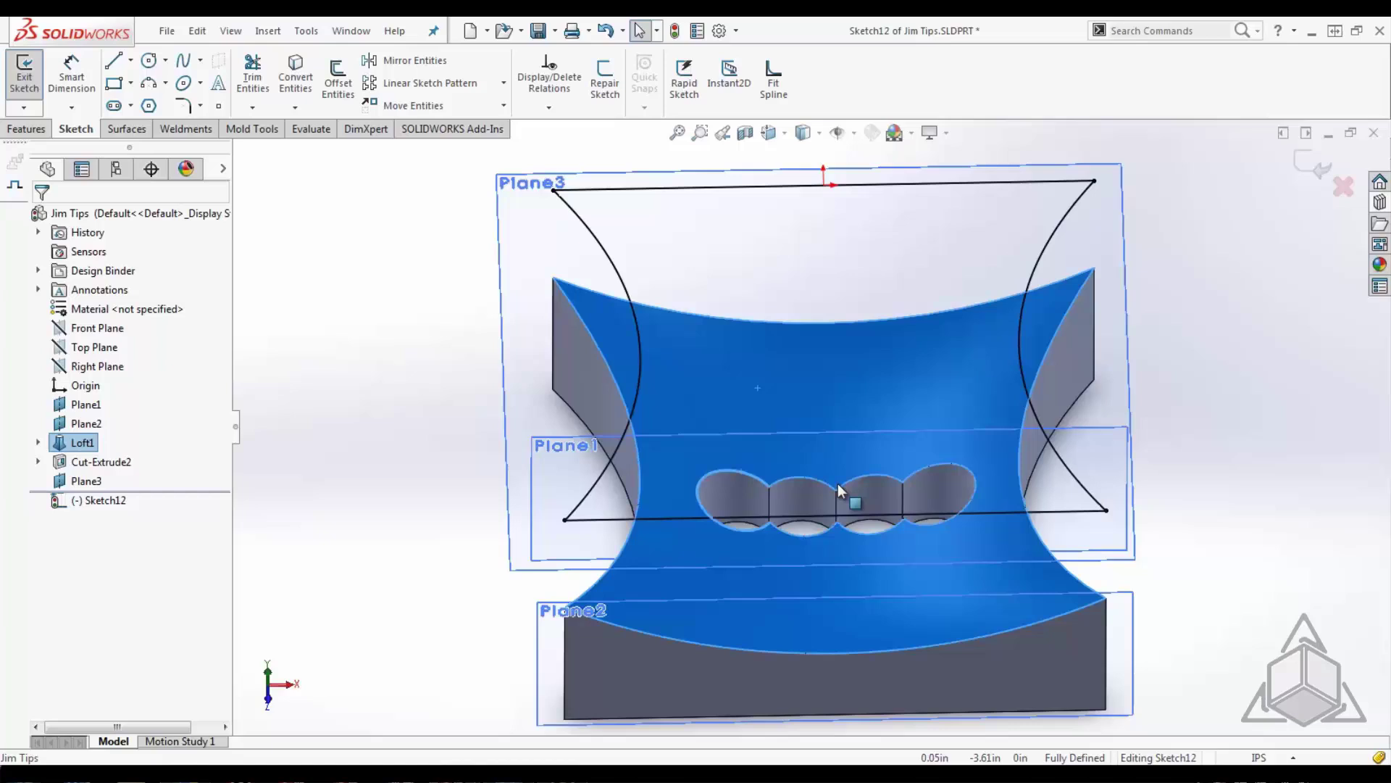
left_click(294, 73)
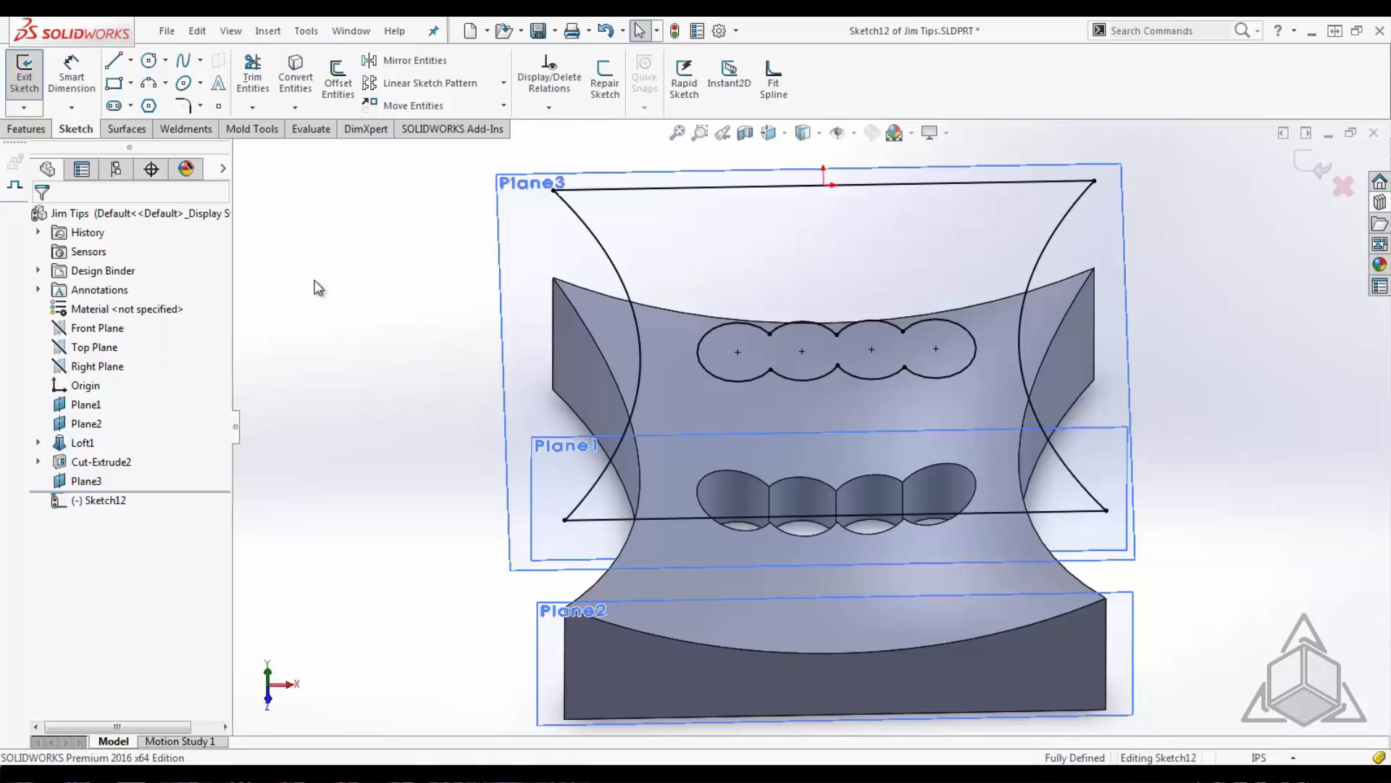
left_click(606, 31)
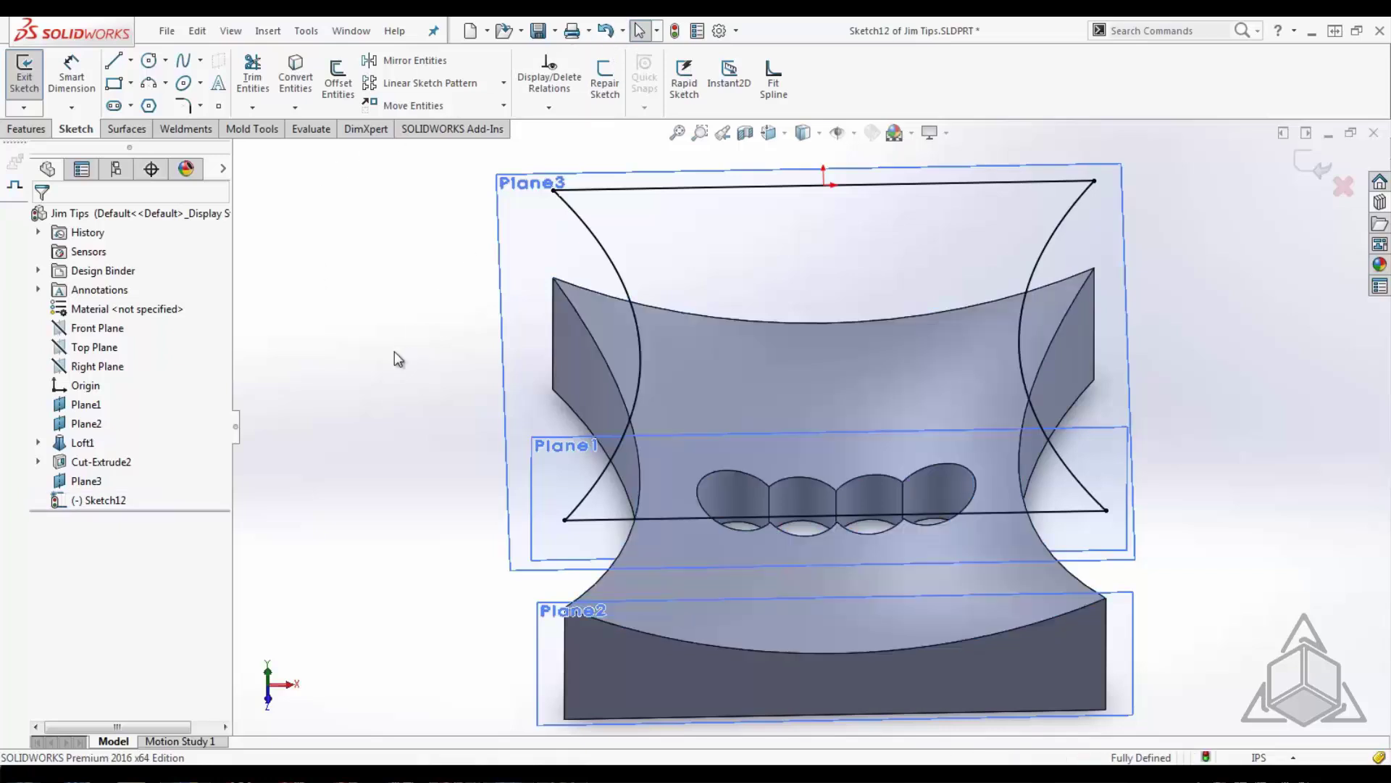
left_click(721, 399)
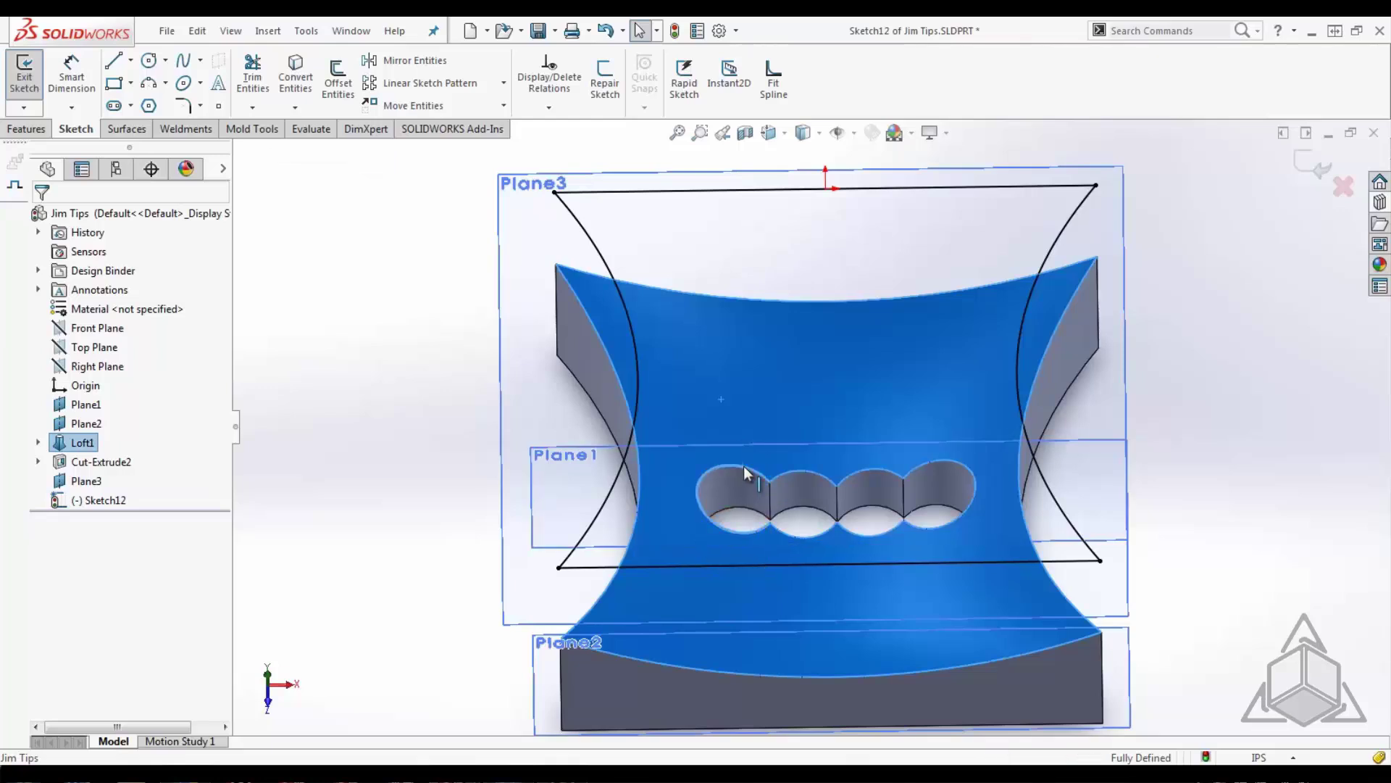
left_click(297, 93)
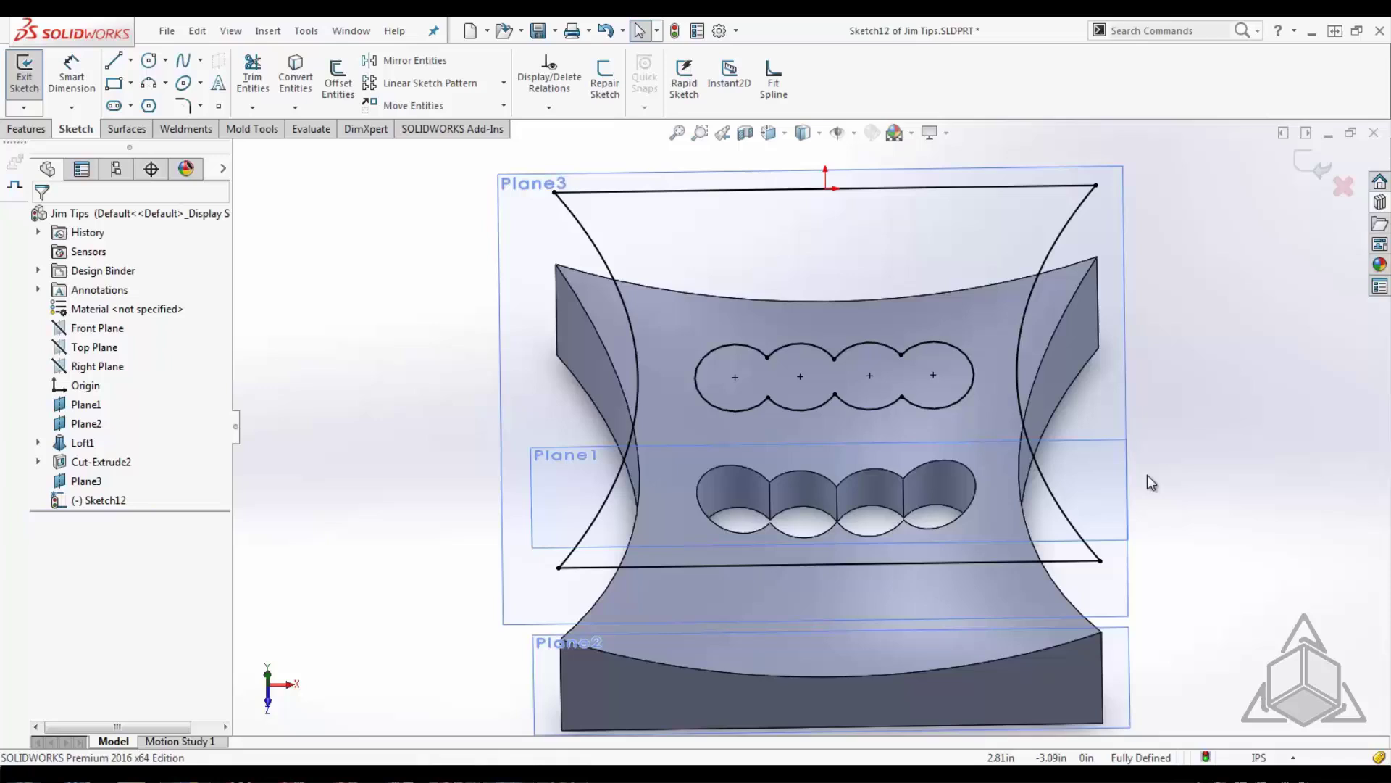
Step: Switch to the Tips sketch.SLDPRT window to view its dimensioned Sketch1 stepped profile
left_click(351, 31)
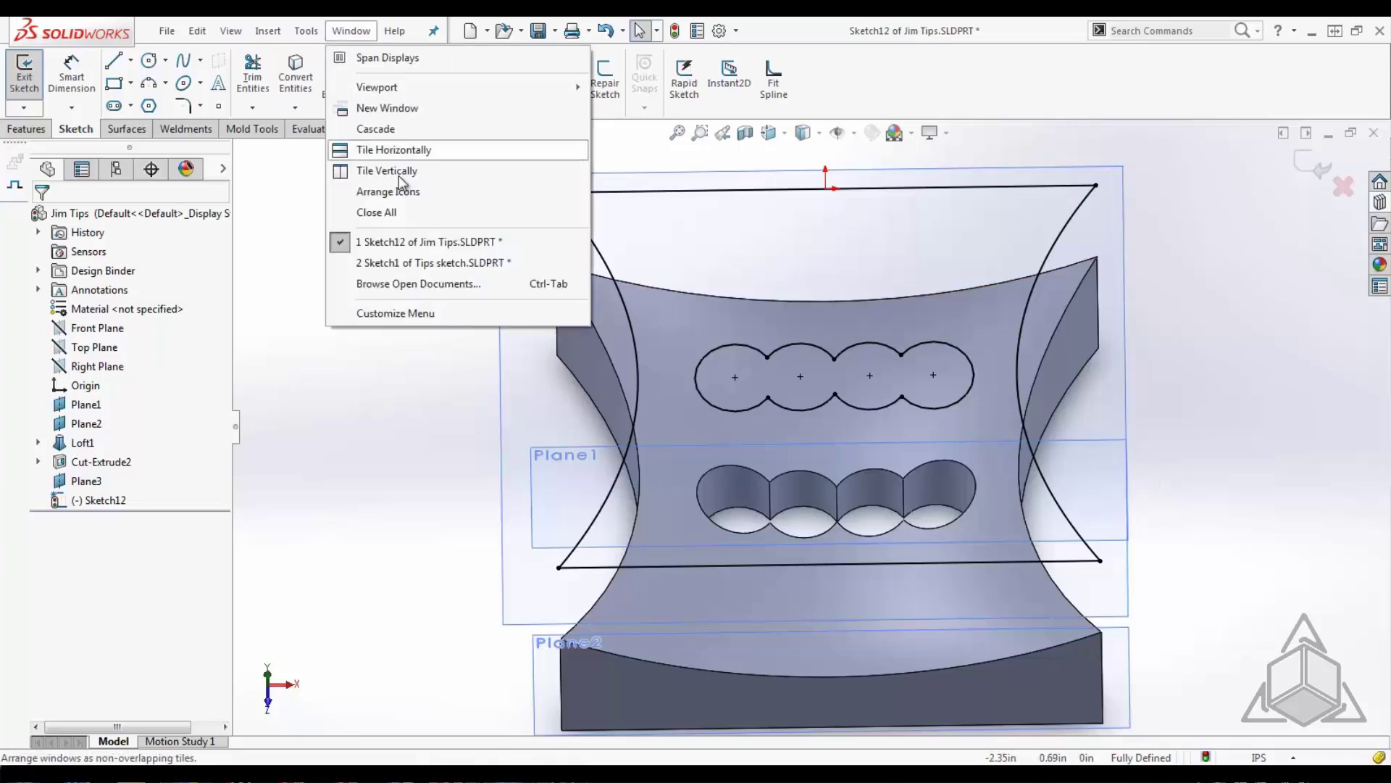
left_click(459, 265)
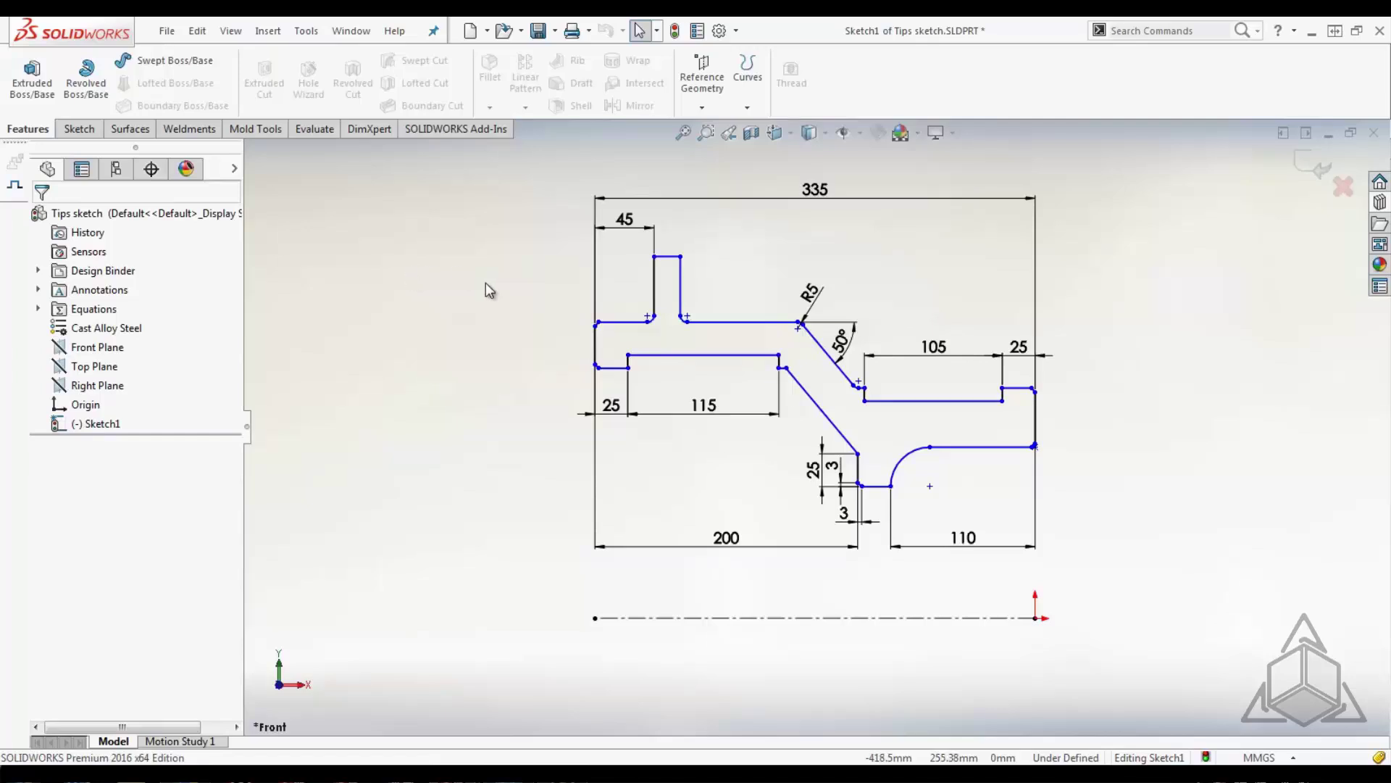
scroll(854, 249, "up", 1)
scroll(857, 244, "down", 1)
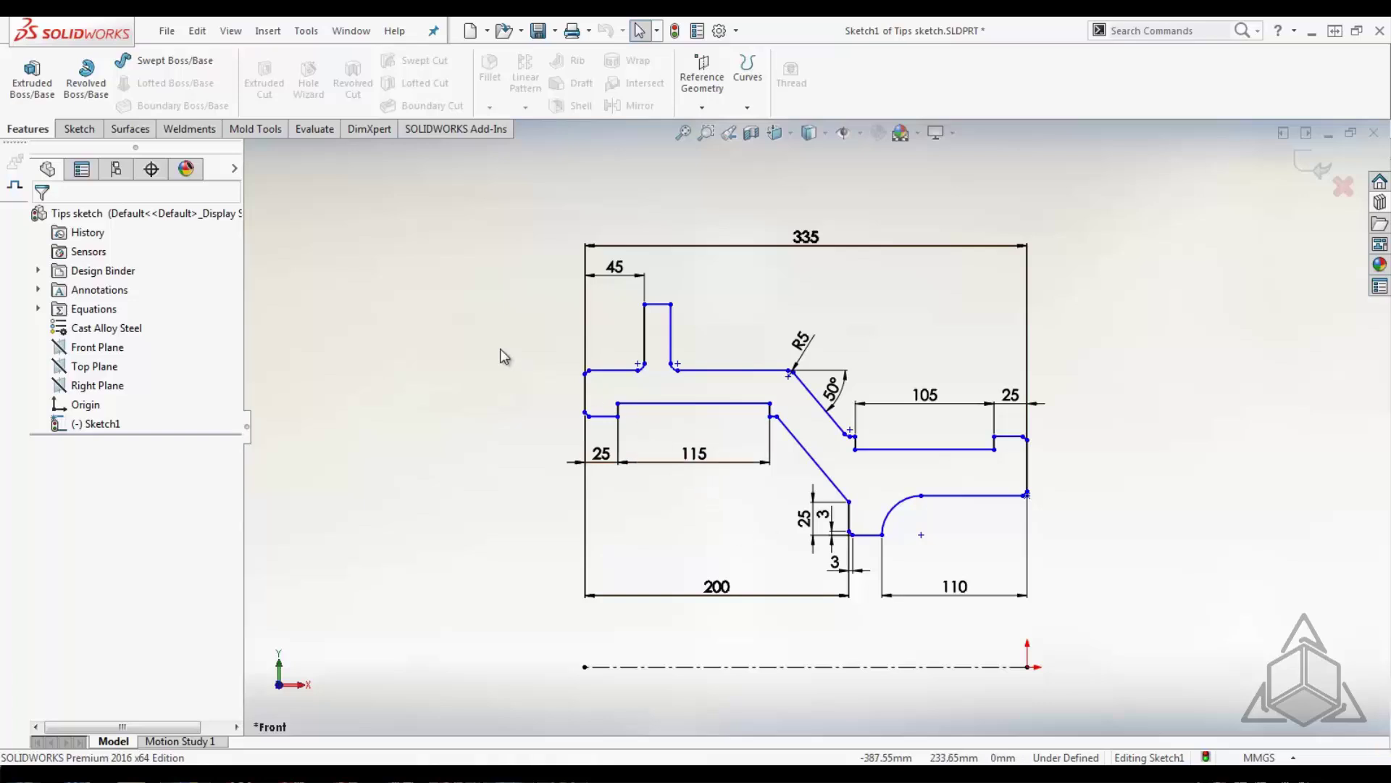
Step: Launch Tools > Dimensions > Fully Define Sketch on Sketch1, set for baseline dimensions from the origin
left_click(76, 130)
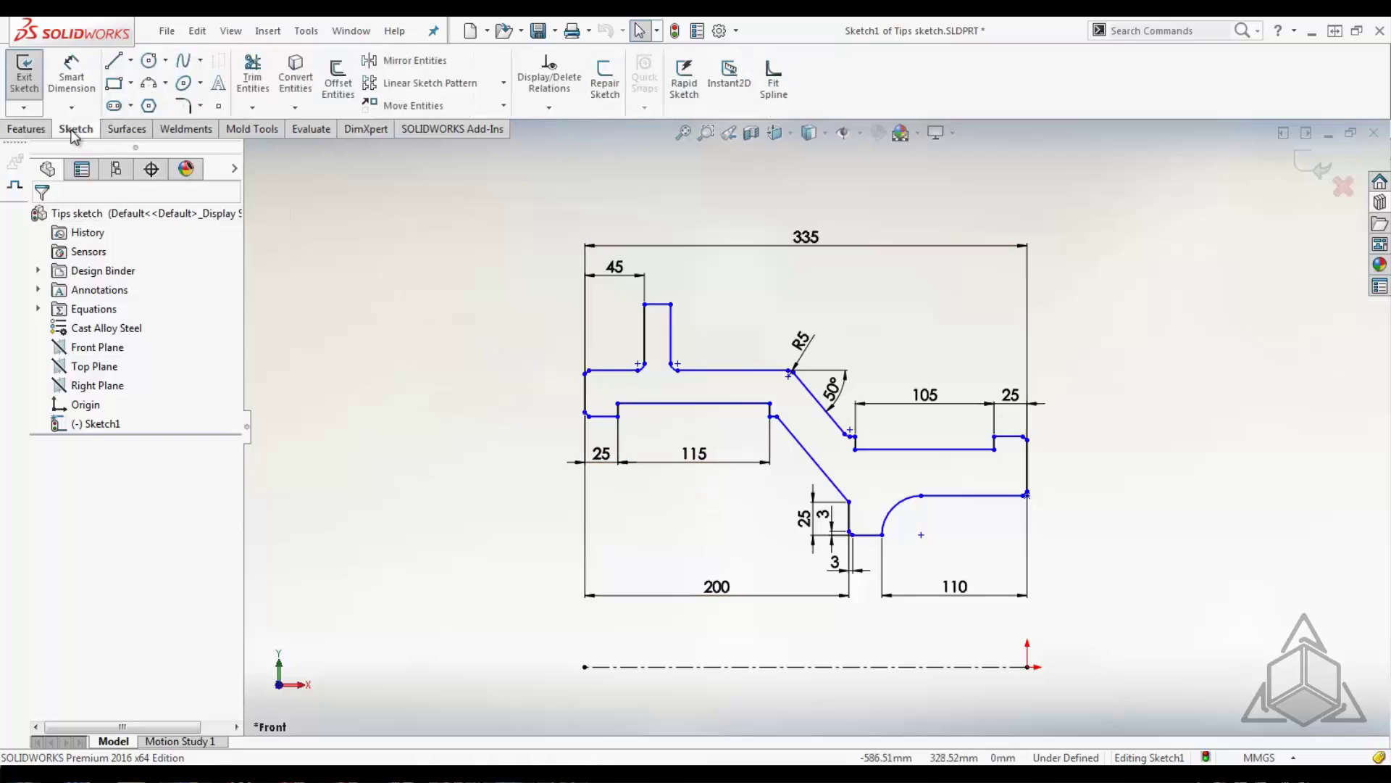
left_click(549, 108)
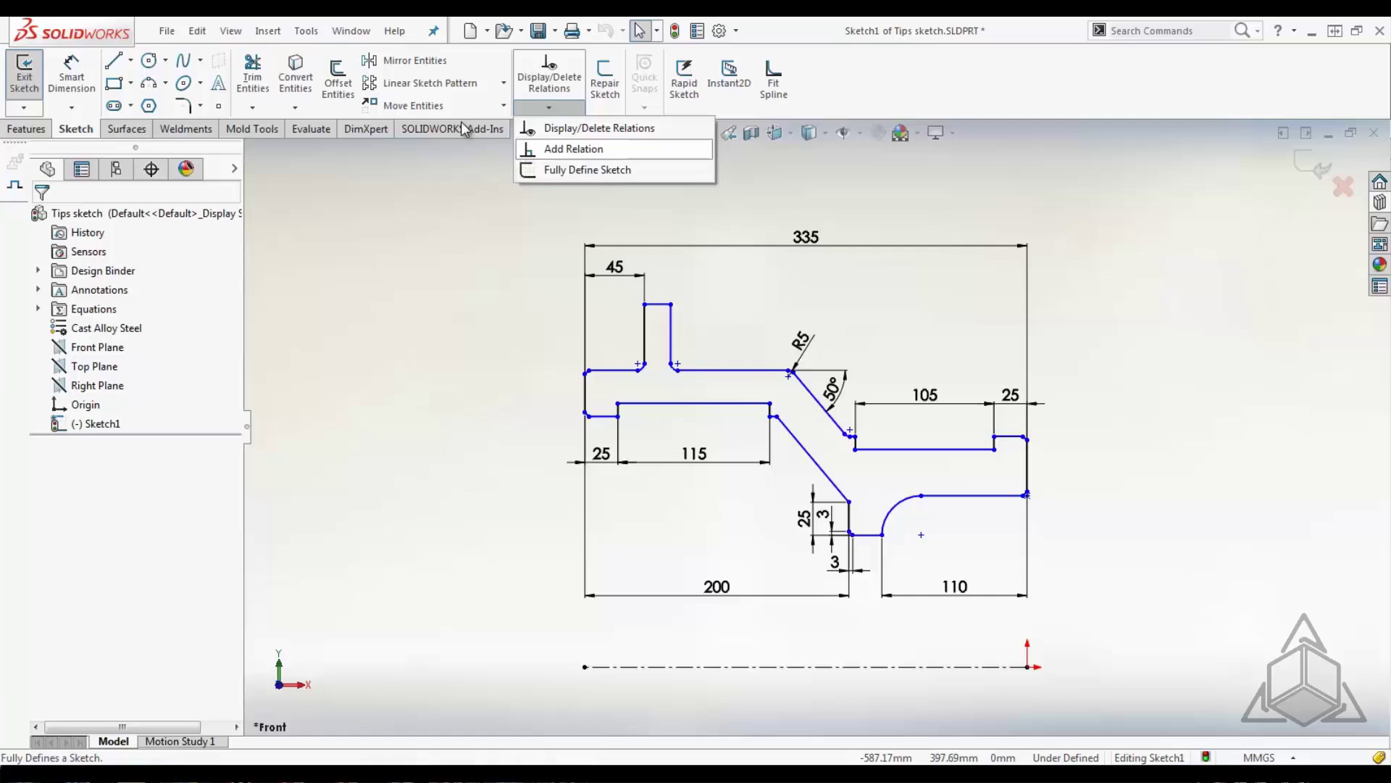
left_click(307, 33)
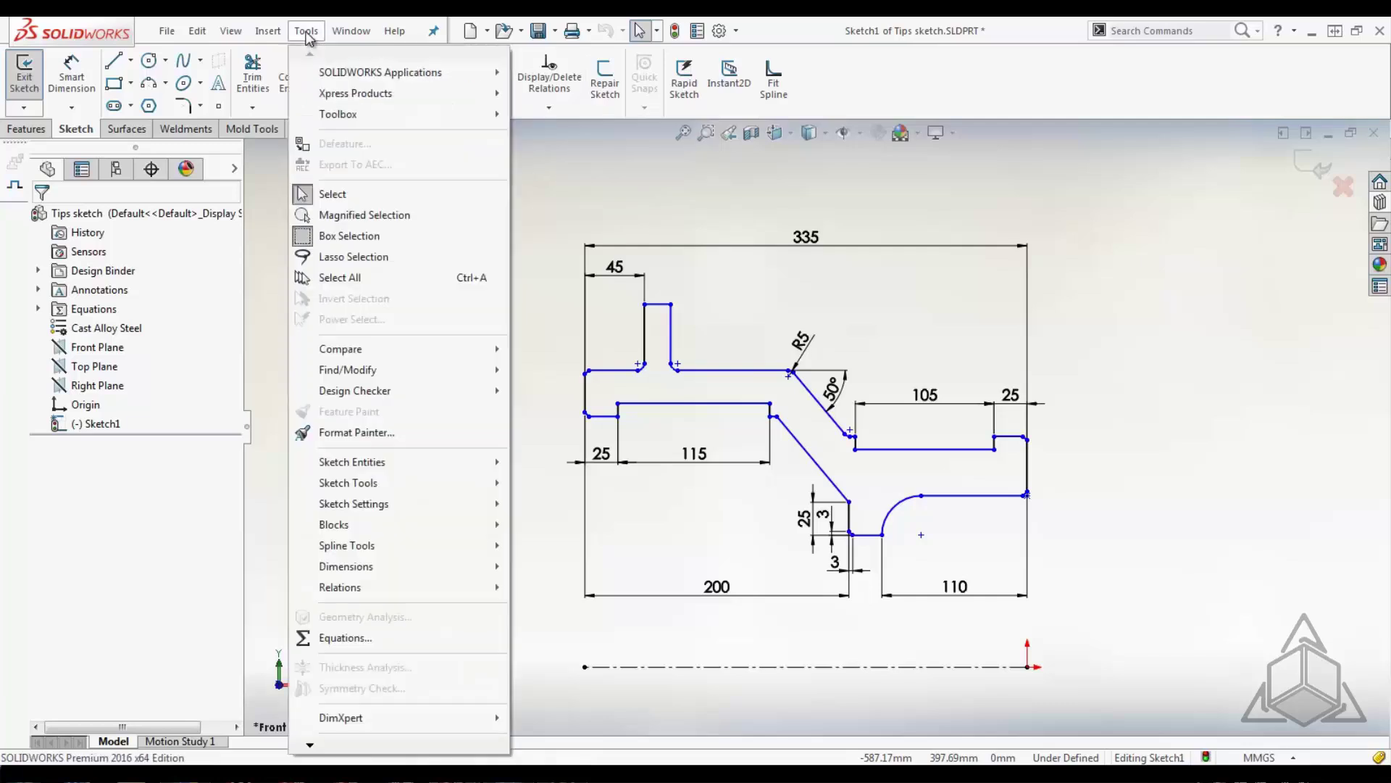
mouse_move(406, 566)
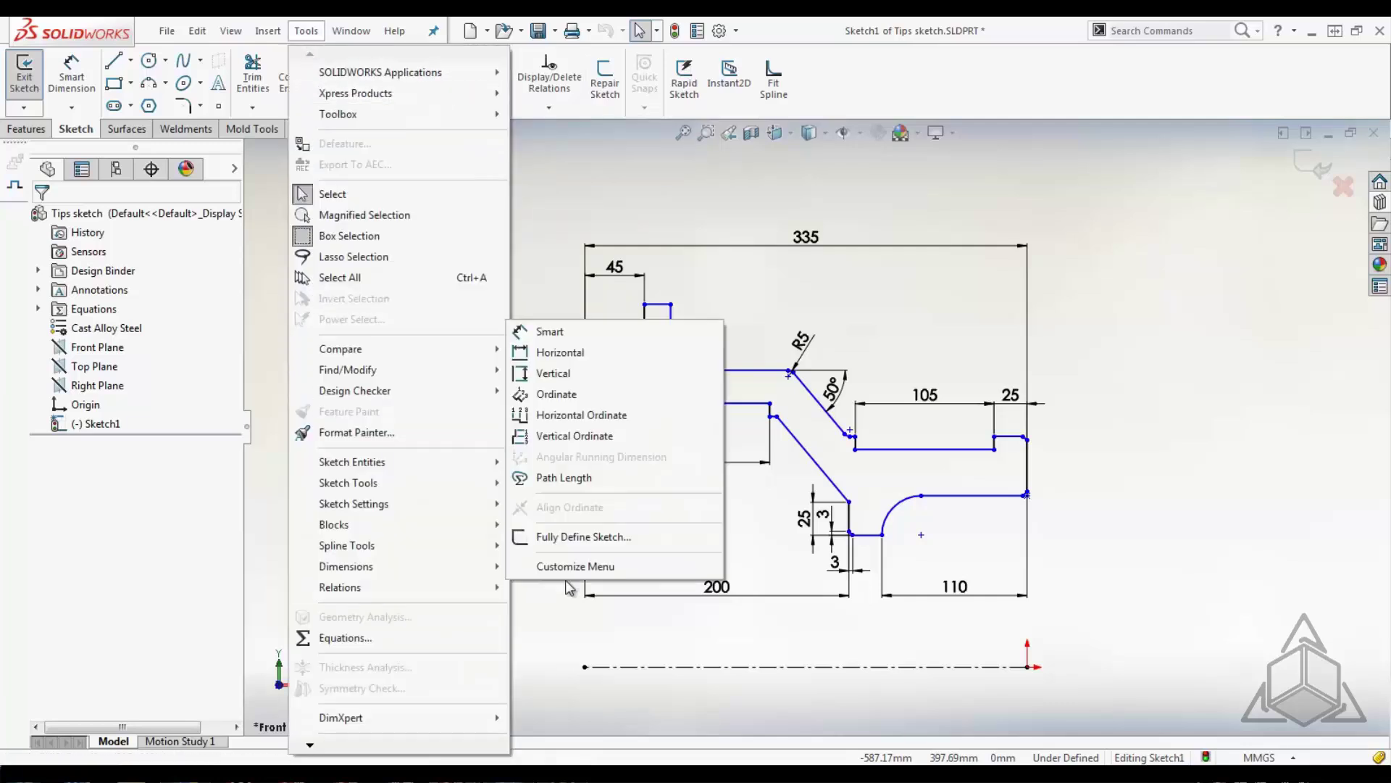
left_click(583, 542)
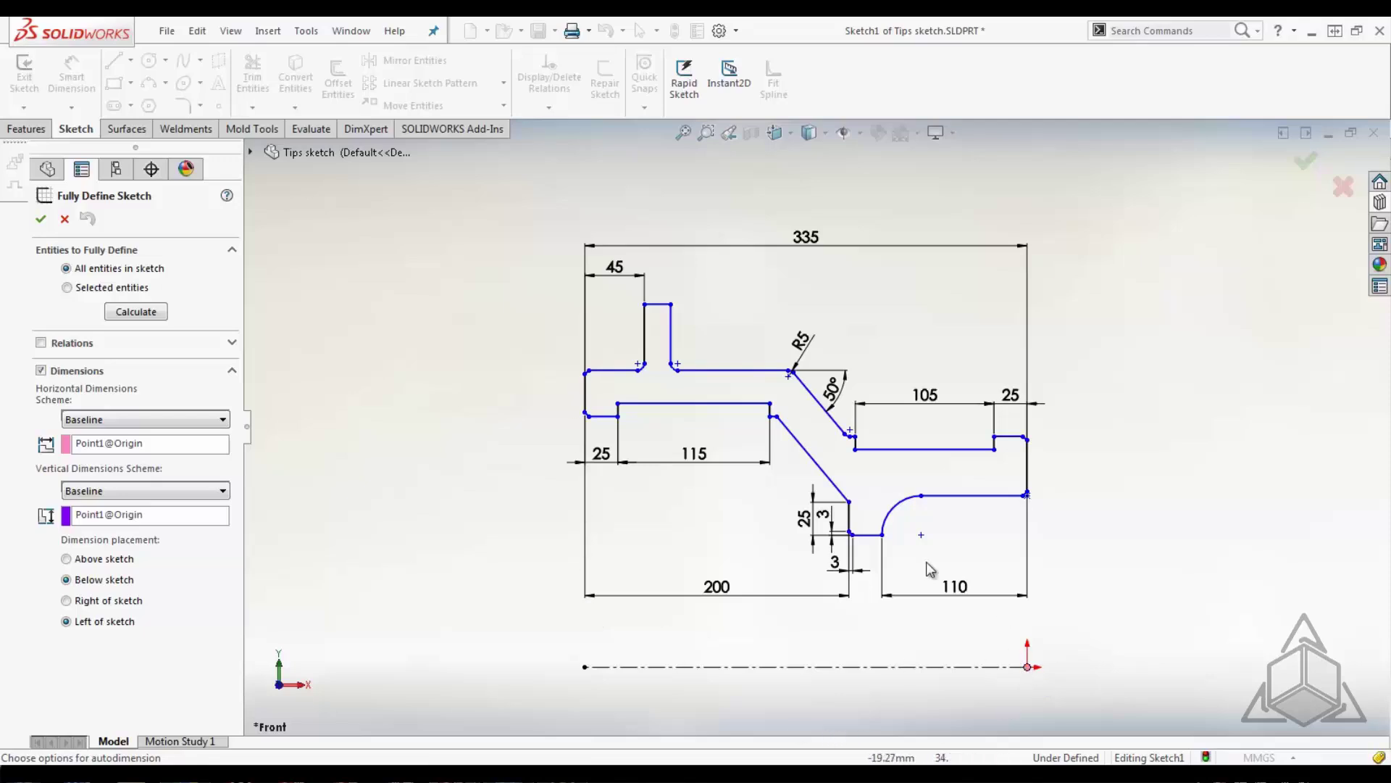
Step: Calculate and accept the baseline dimensions from the origin that fully define Sketch1
left_click(123, 316)
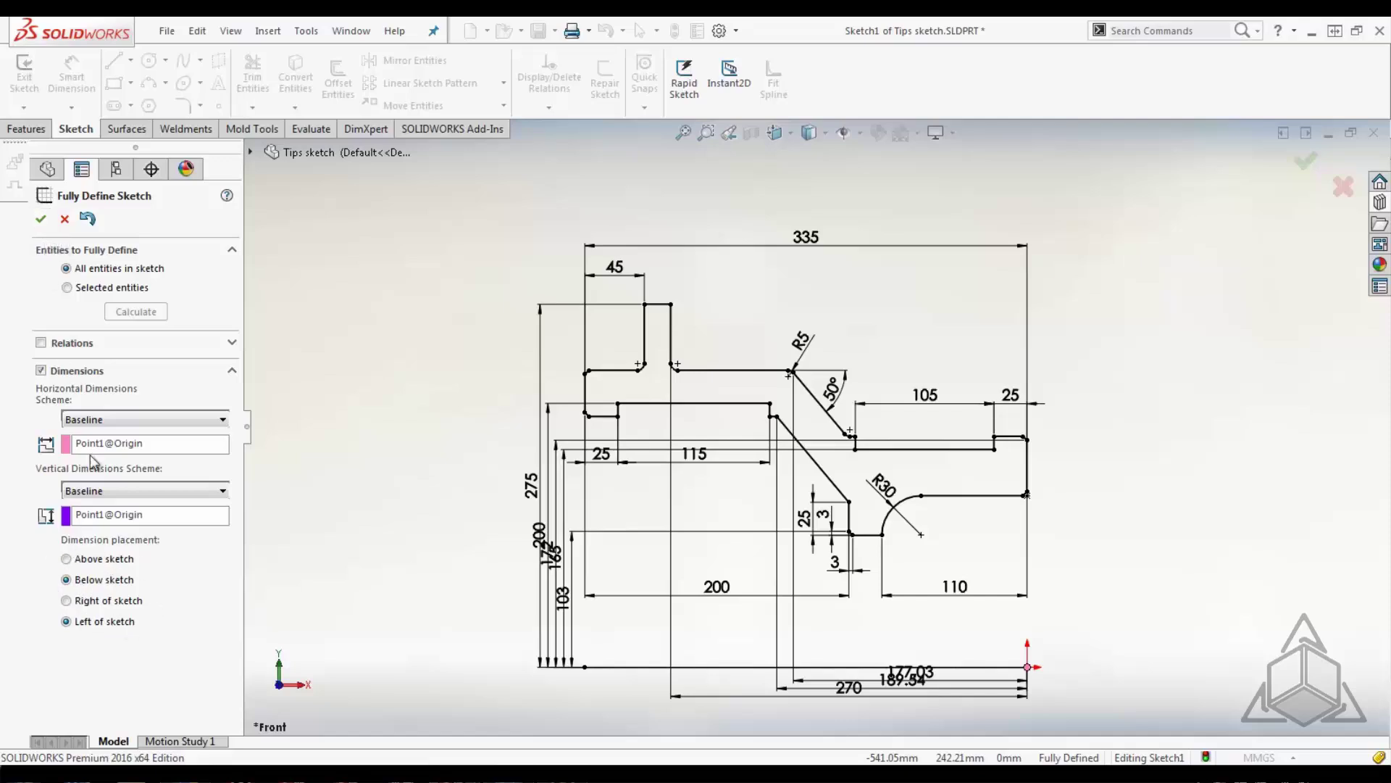
left_click(40, 219)
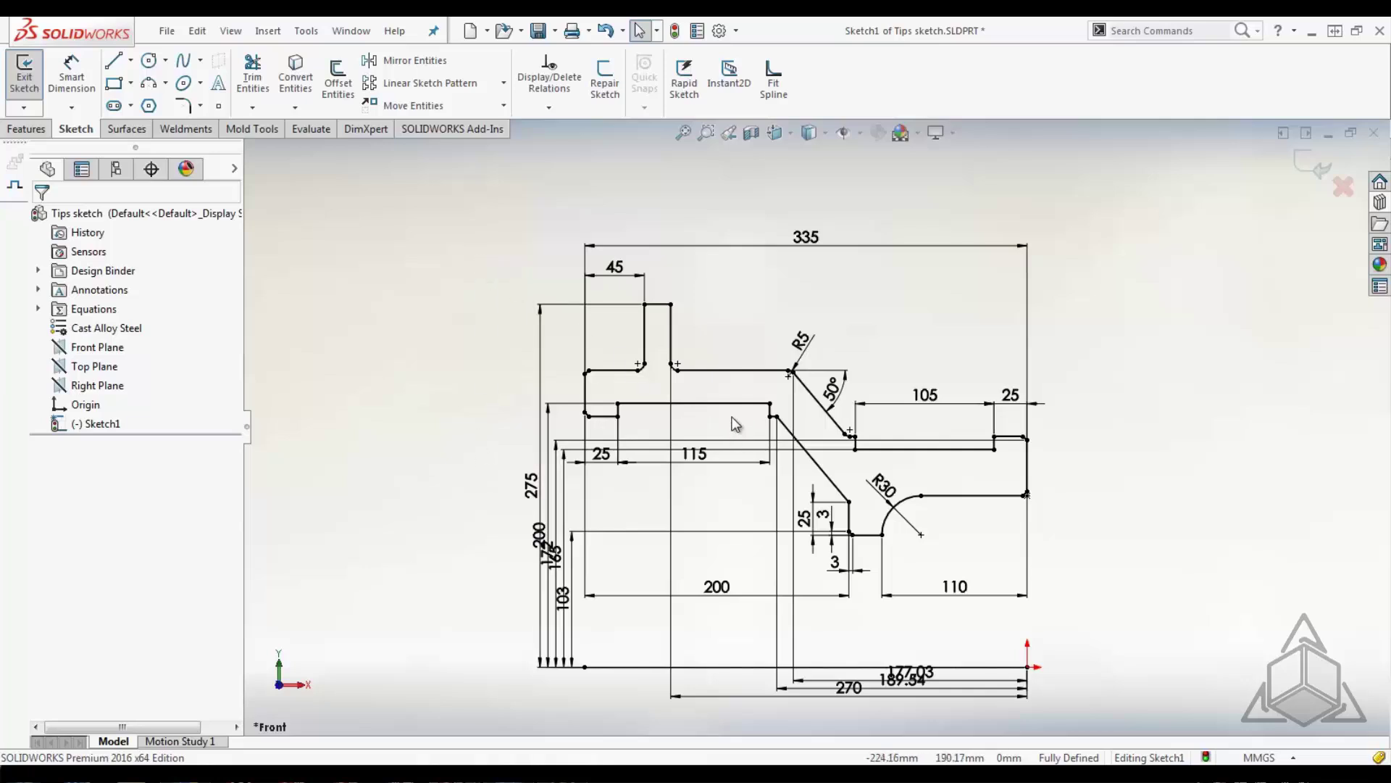
Step: Stretch the profile's upper-left section leftward from the corner near R5, widening it to 481.73
mouse_move(733, 419)
left_mouse_down()
mouse_move(647, 346)
mouse_move(522, 302)
mouse_move(497, 276)
left_mouse_up()
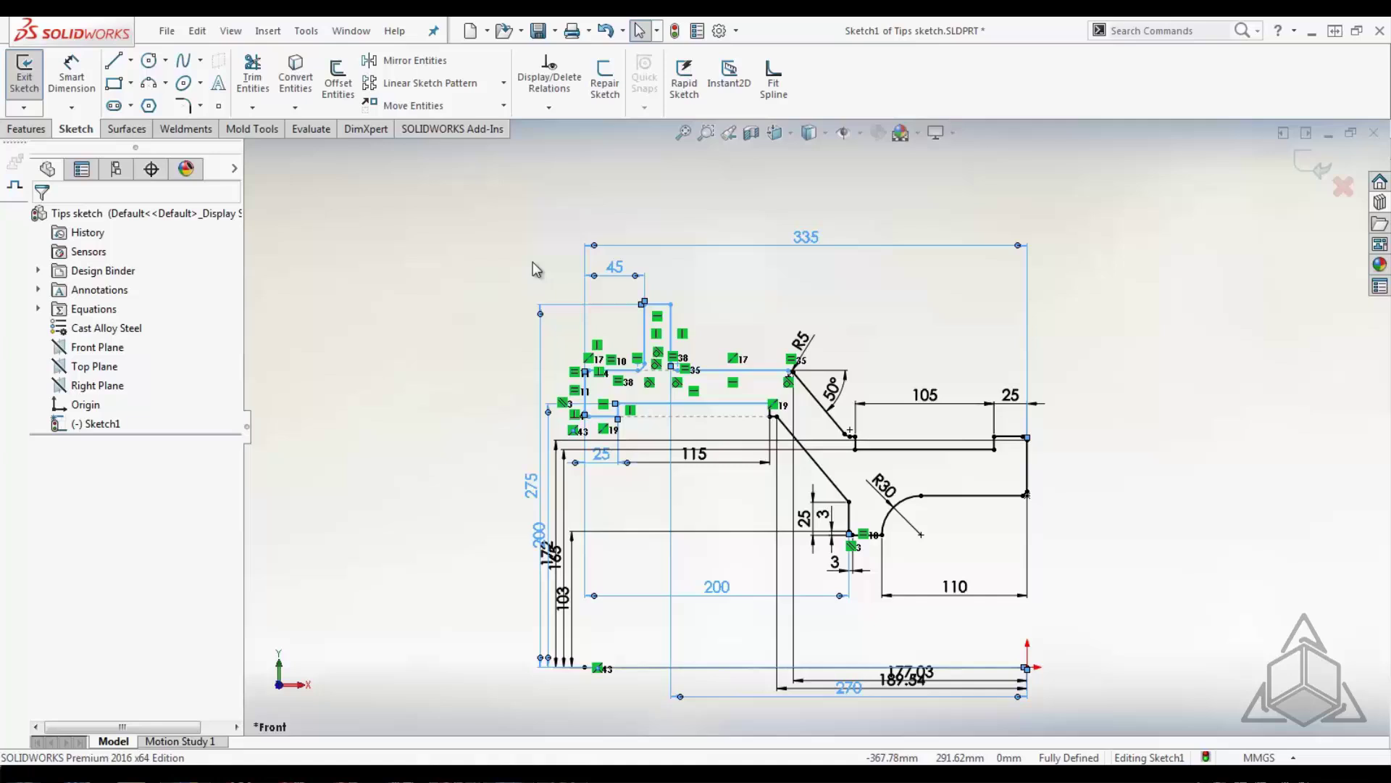
left_click(503, 105)
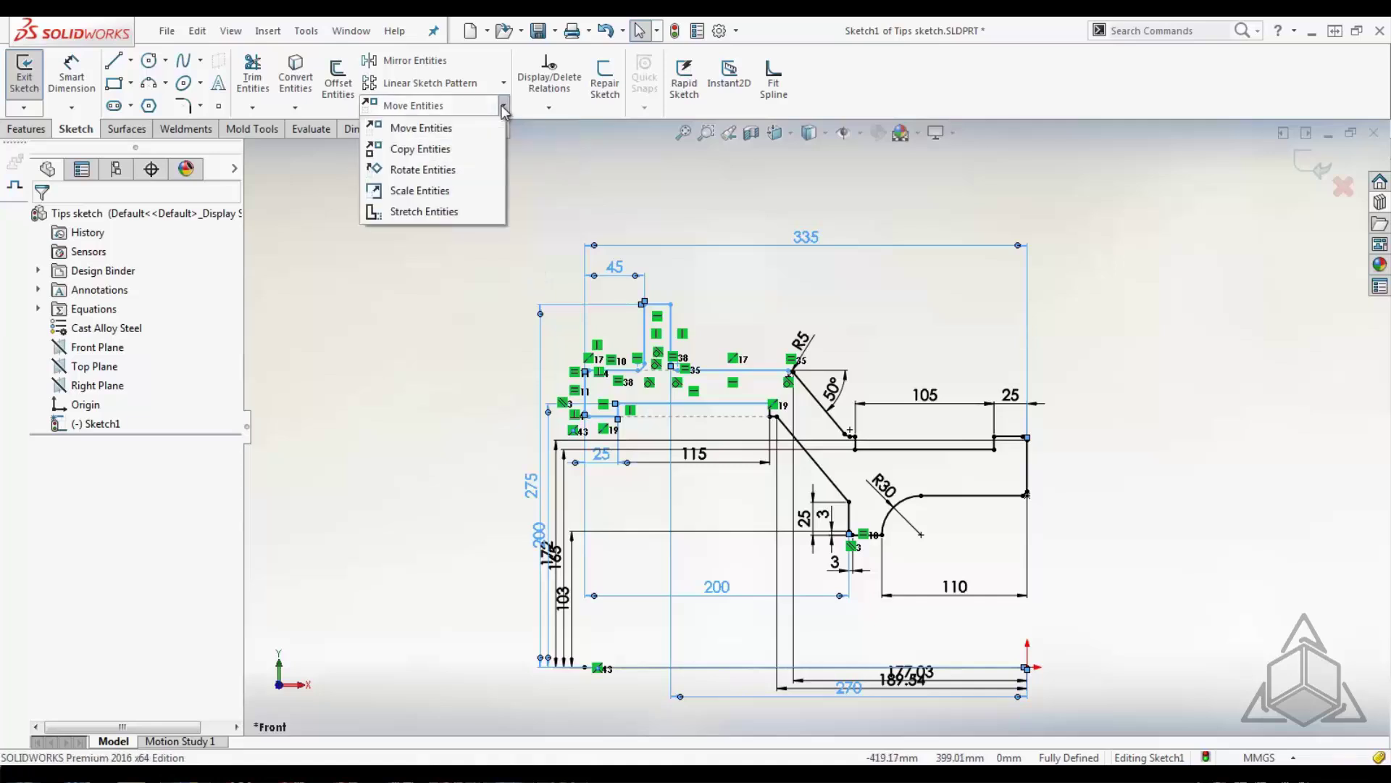
left_click(464, 214)
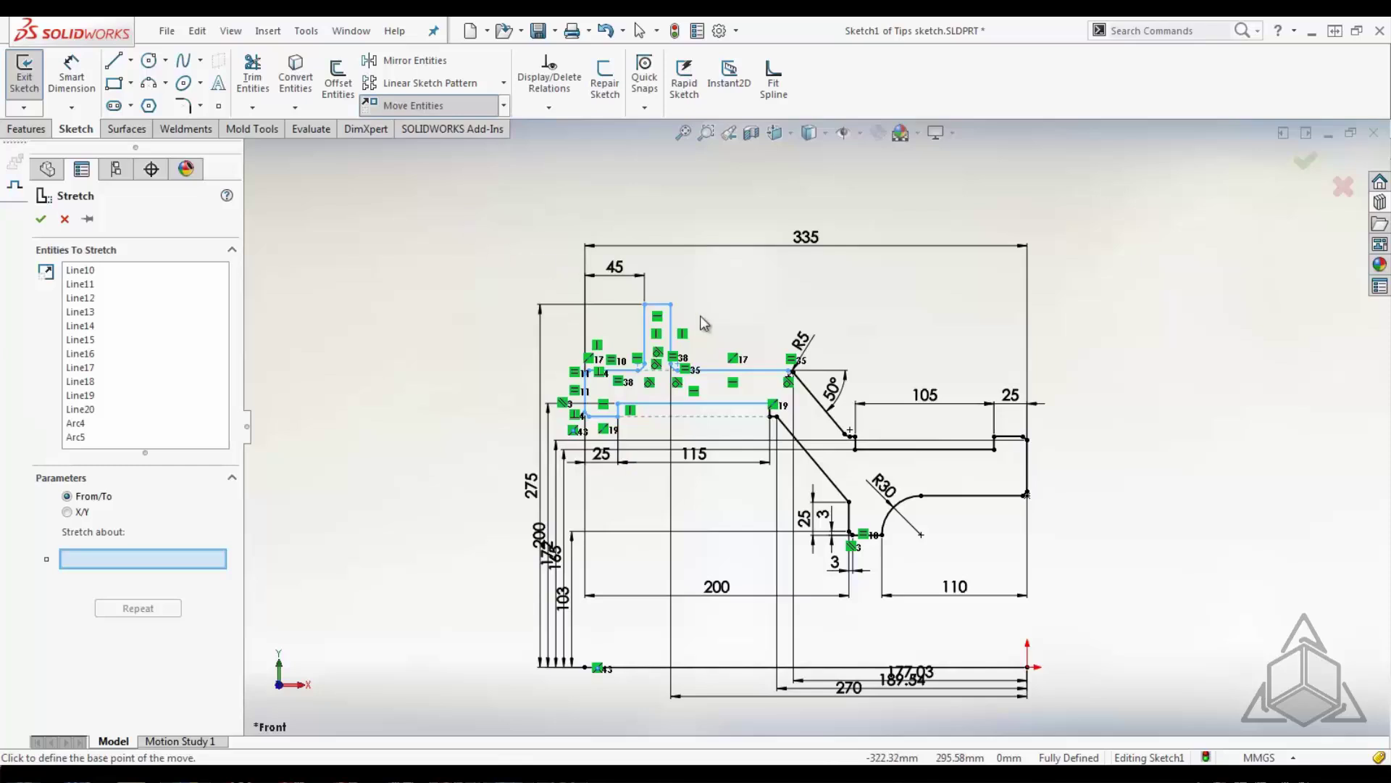
left_click(790, 372)
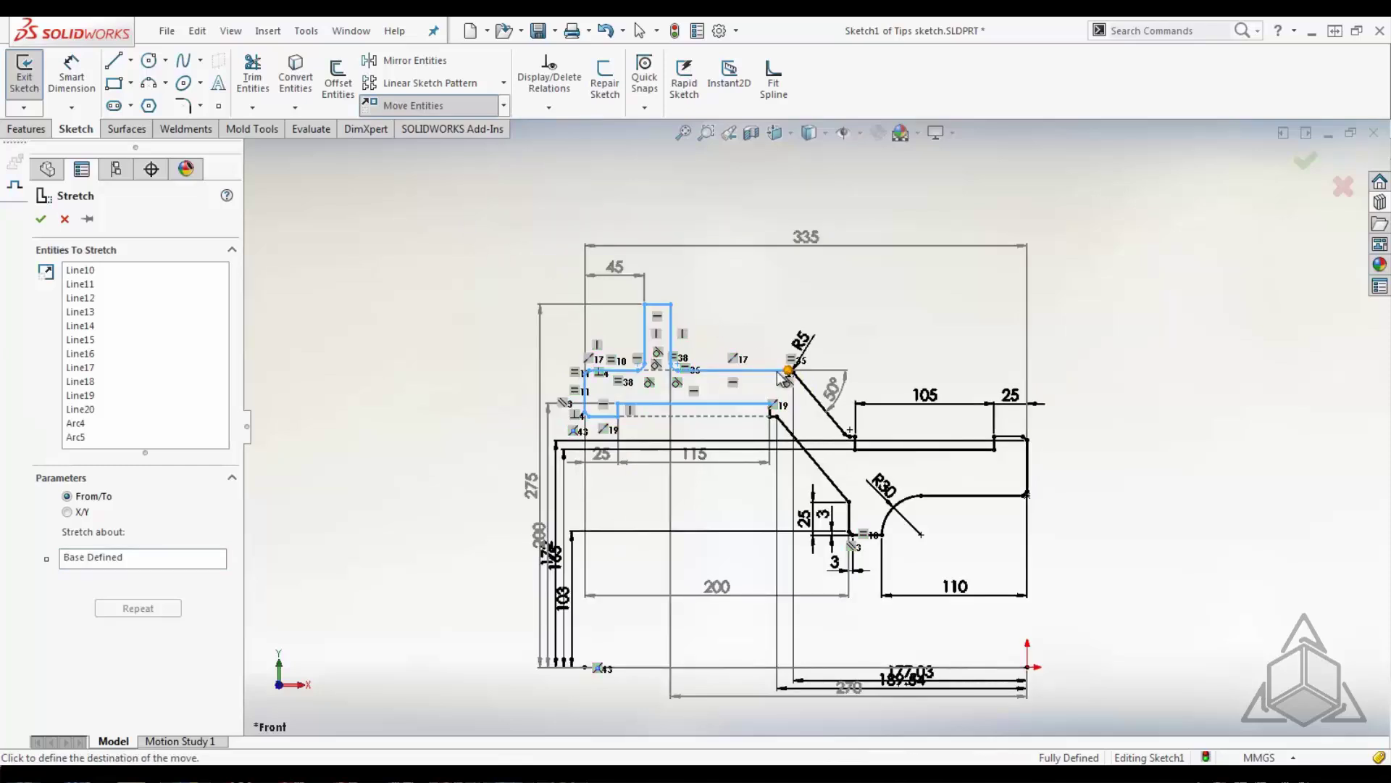
left_click(596, 372)
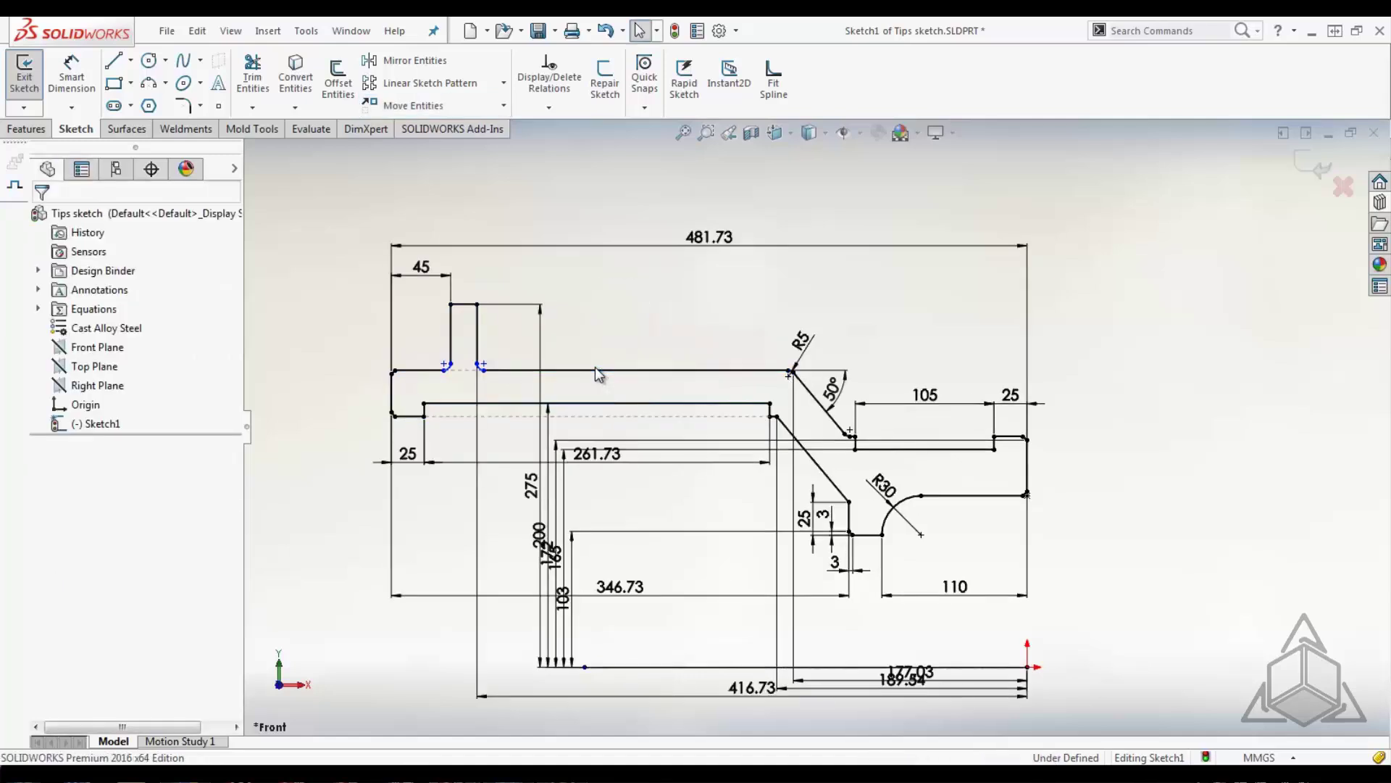